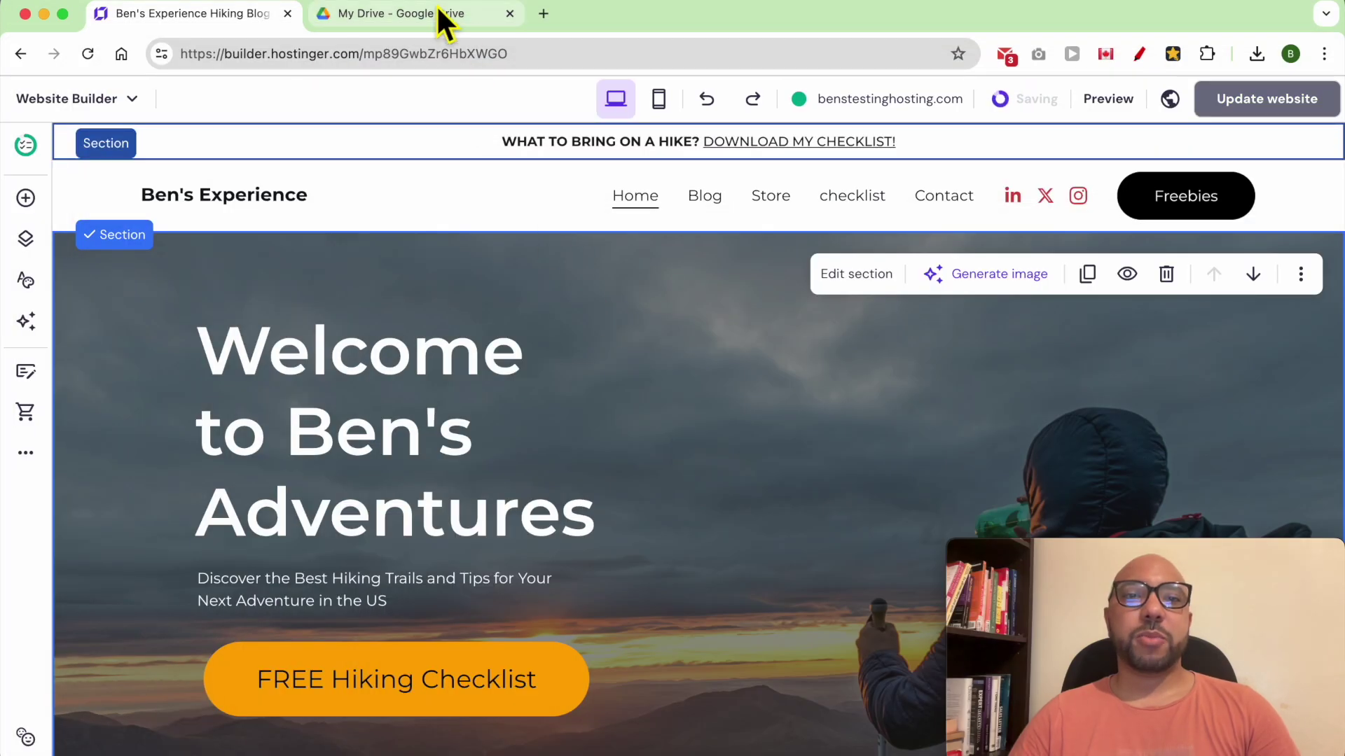
Step: Upload sample PDF.pdf from Downloads to My Drive and open its preview
click(435, 13)
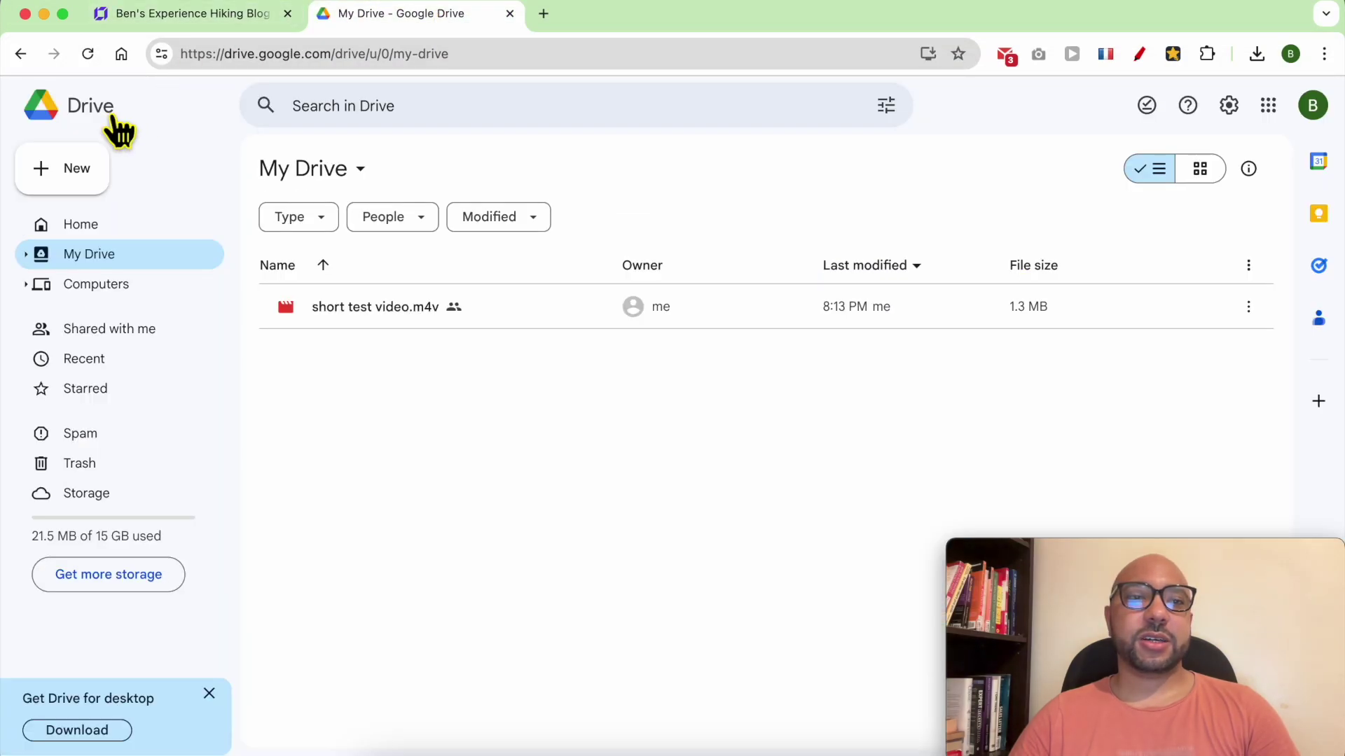
click(77, 168)
click(174, 203)
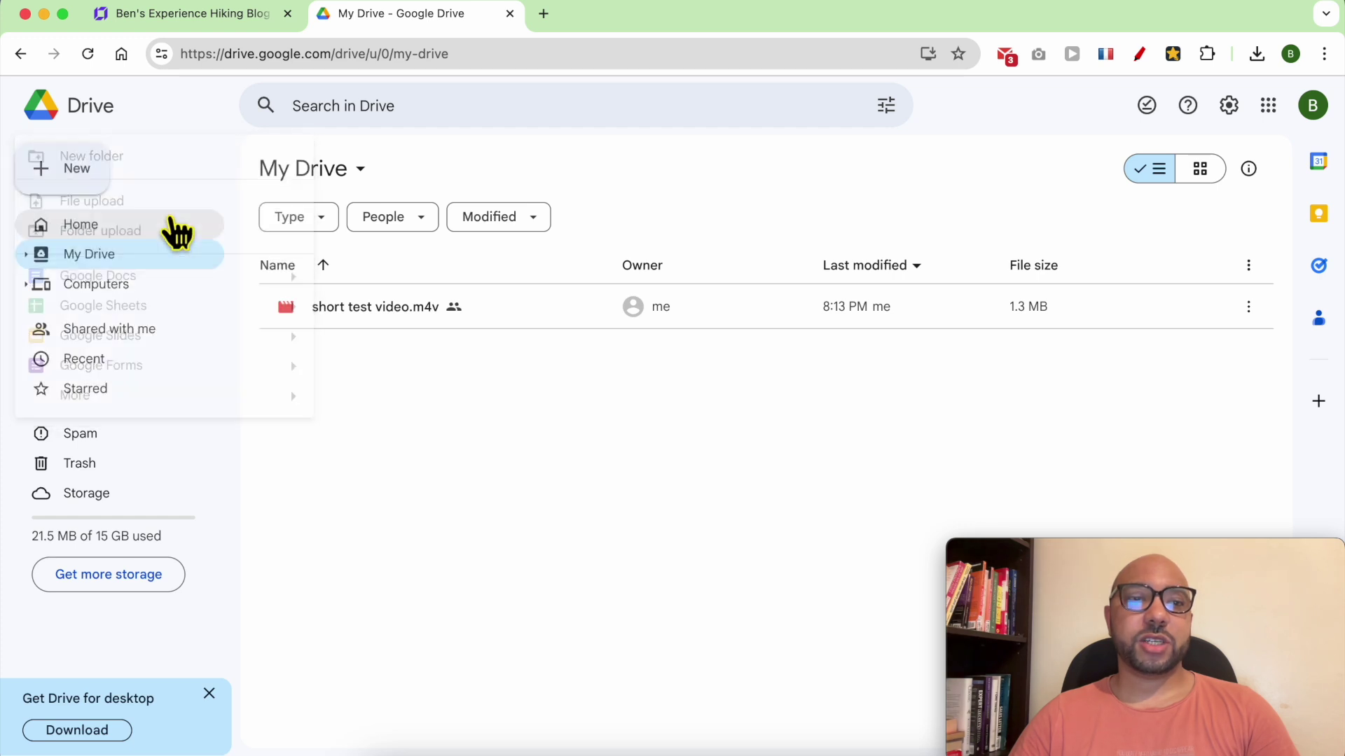
click(182, 166)
scroll(351, 433, up, 1)
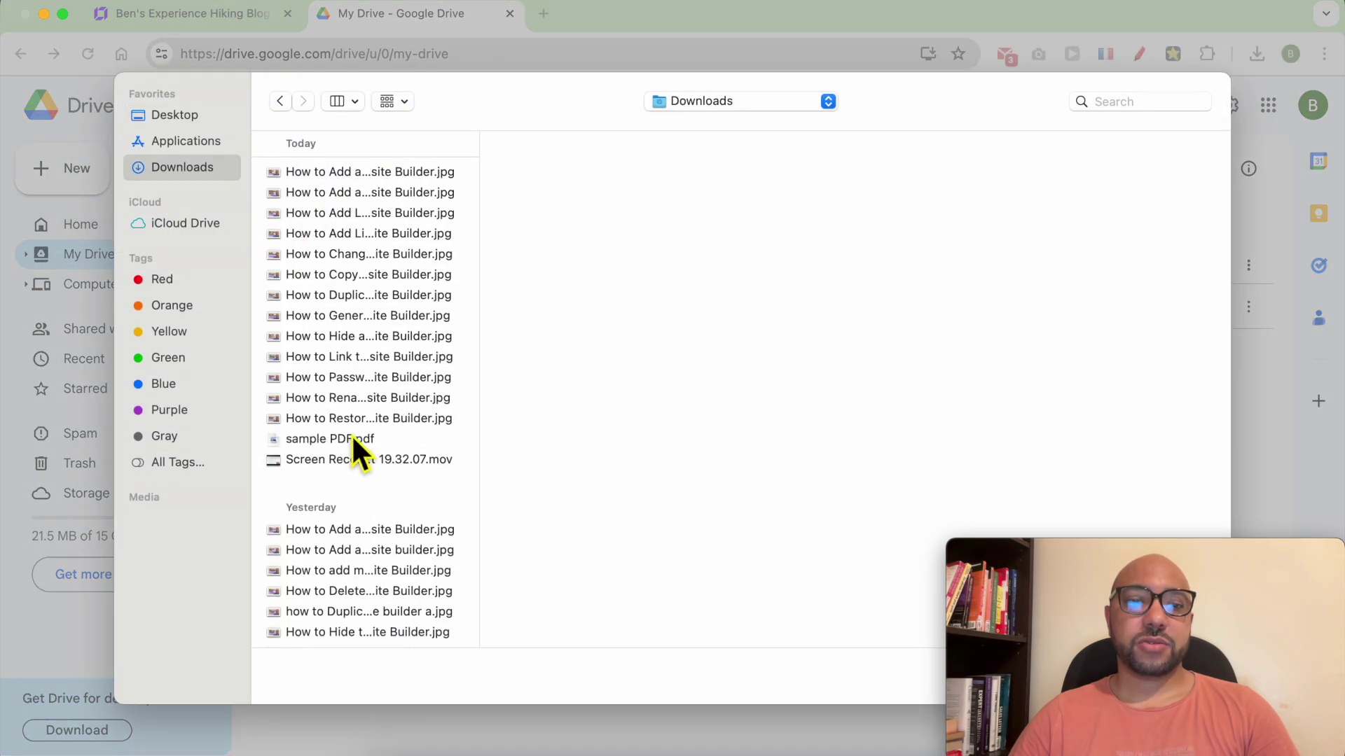
double_click(351, 434)
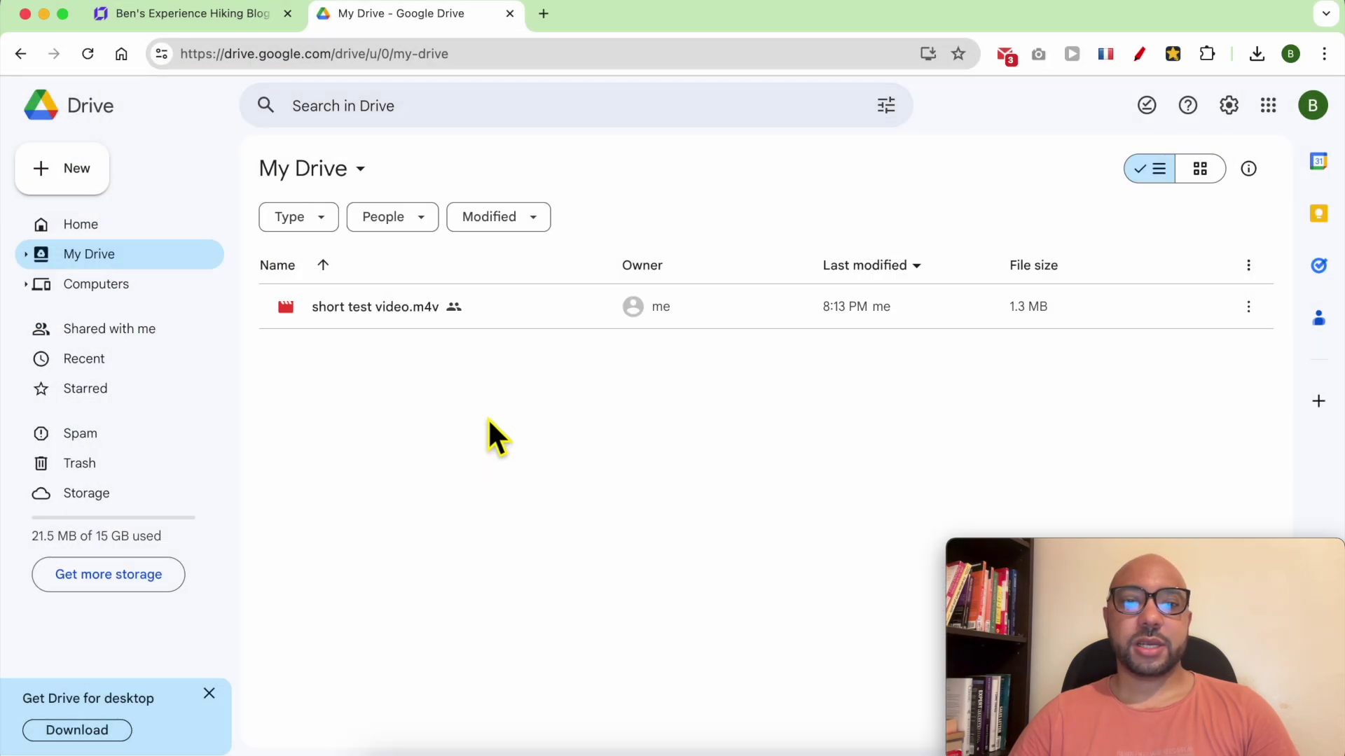
drag(1033, 558, 1035, 422)
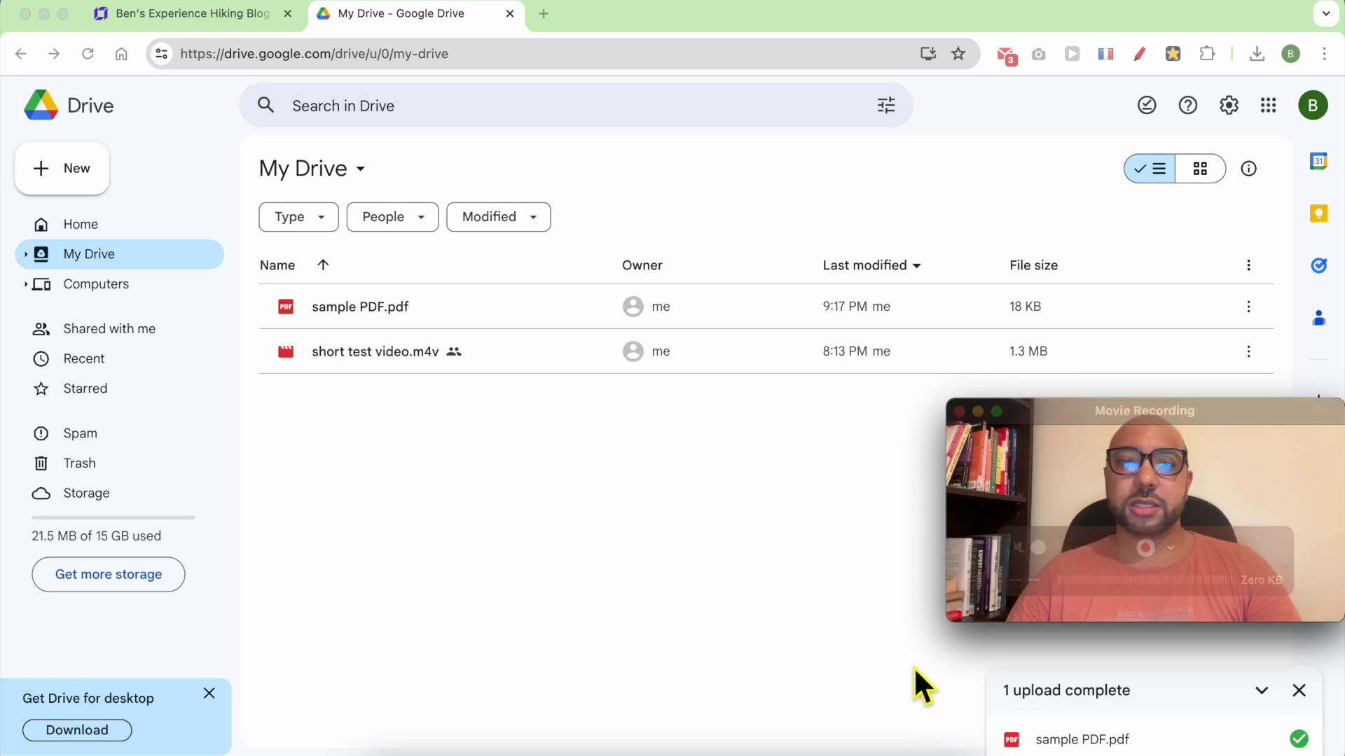
click(463, 306)
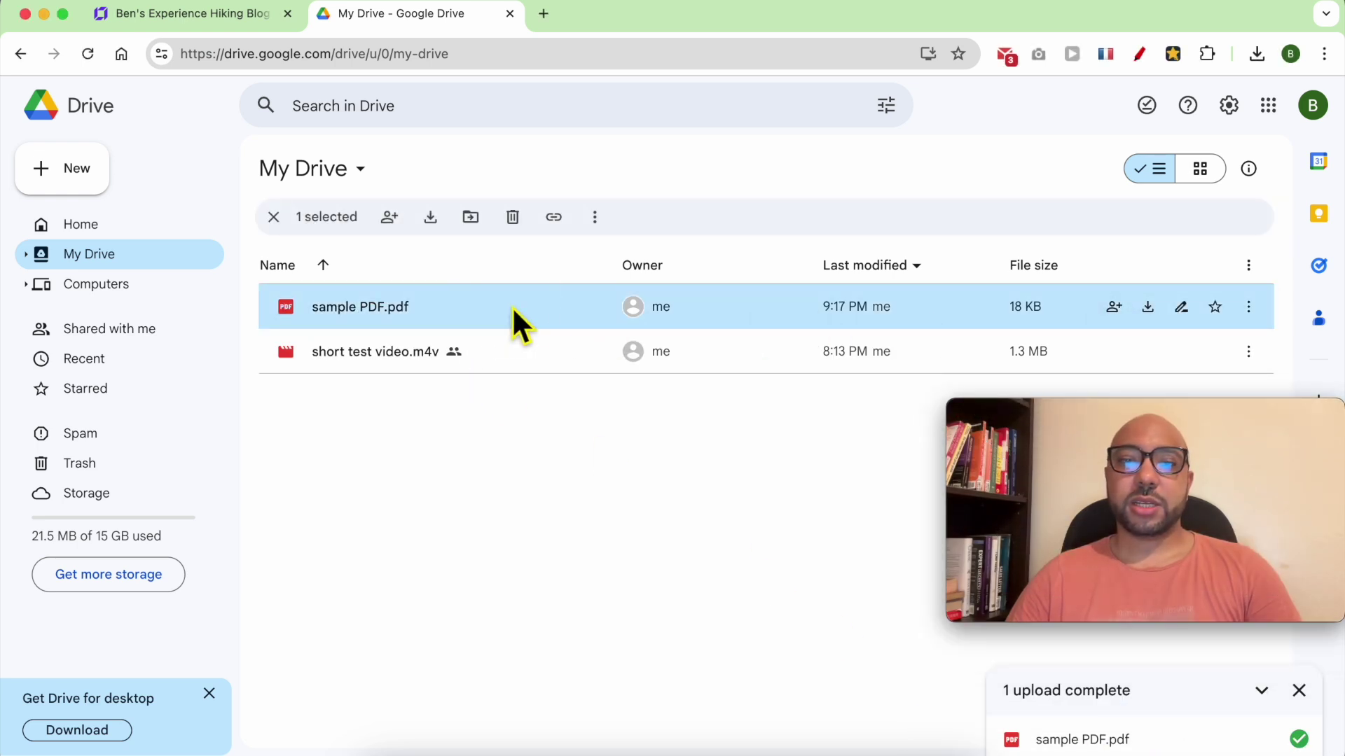
double_click(512, 306)
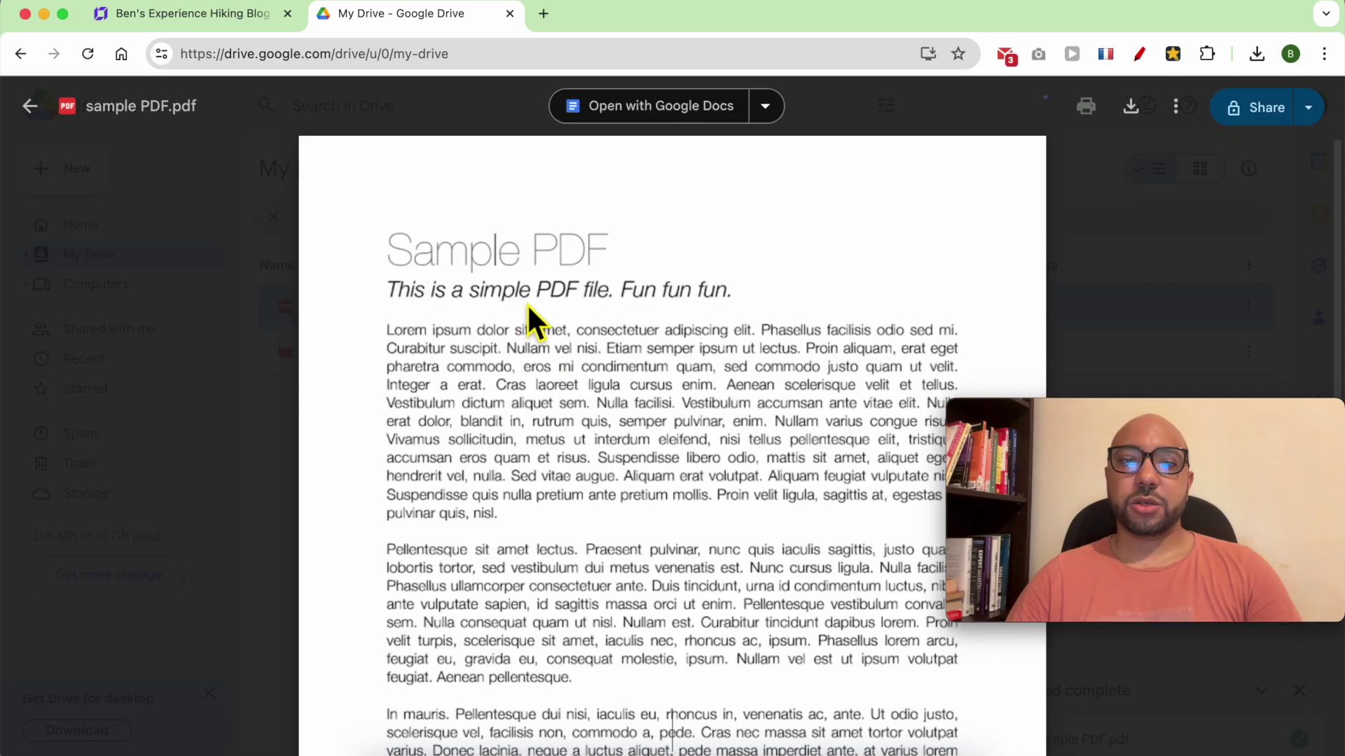
Step: Open sample PDF.pdf in its own window from the More actions menu
click(1177, 107)
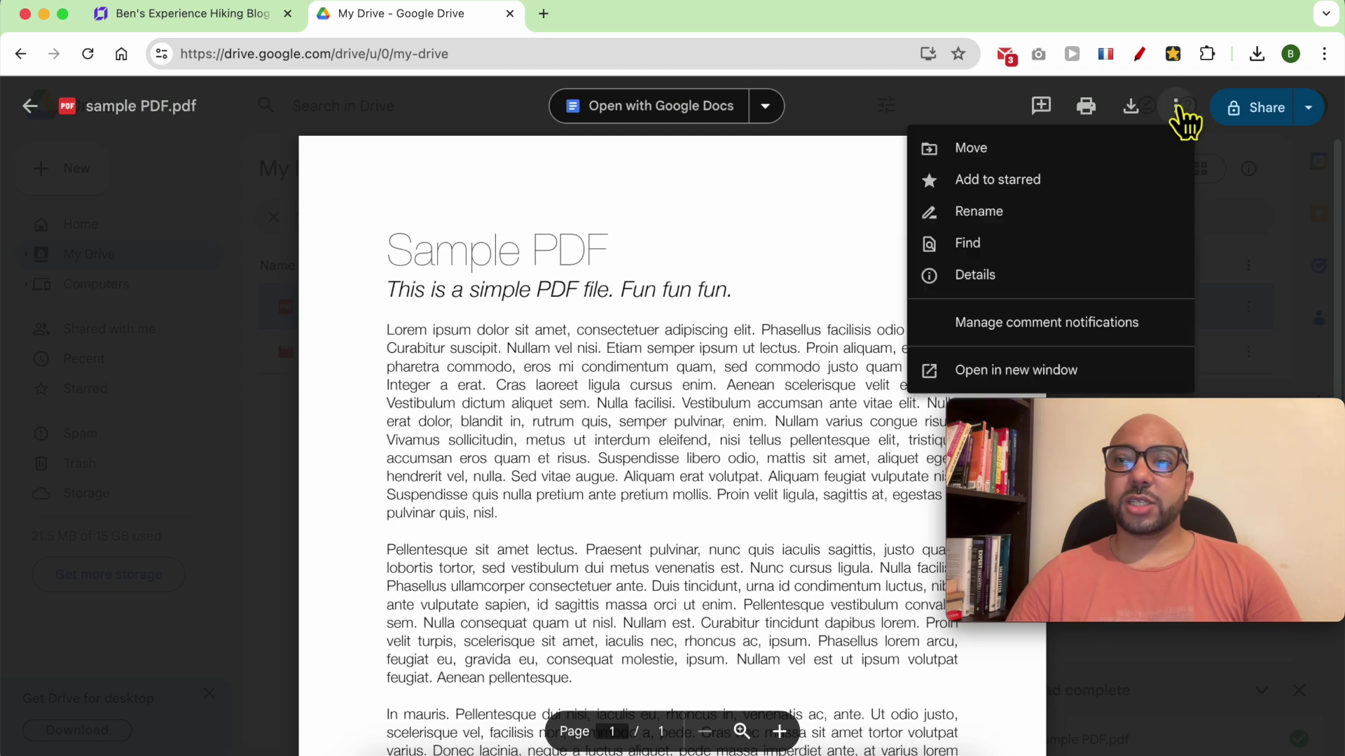
click(1009, 373)
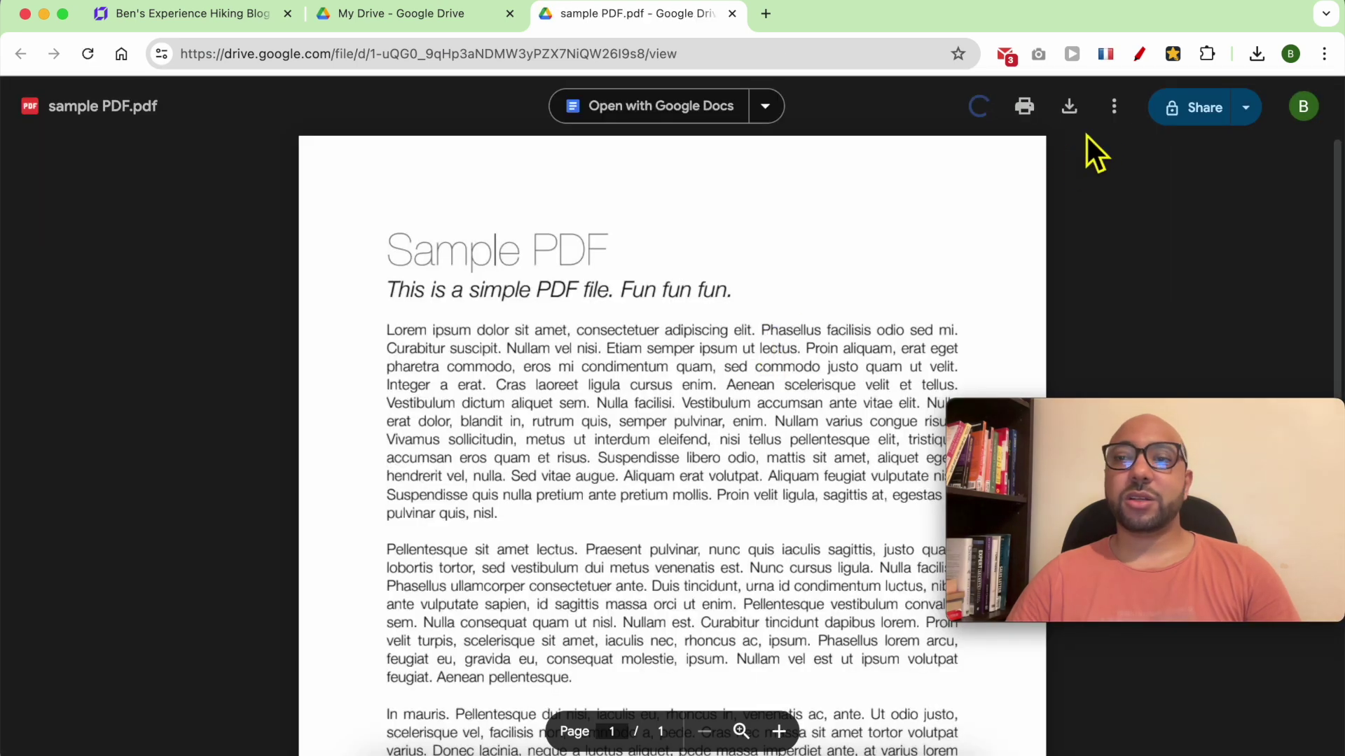
click(1114, 107)
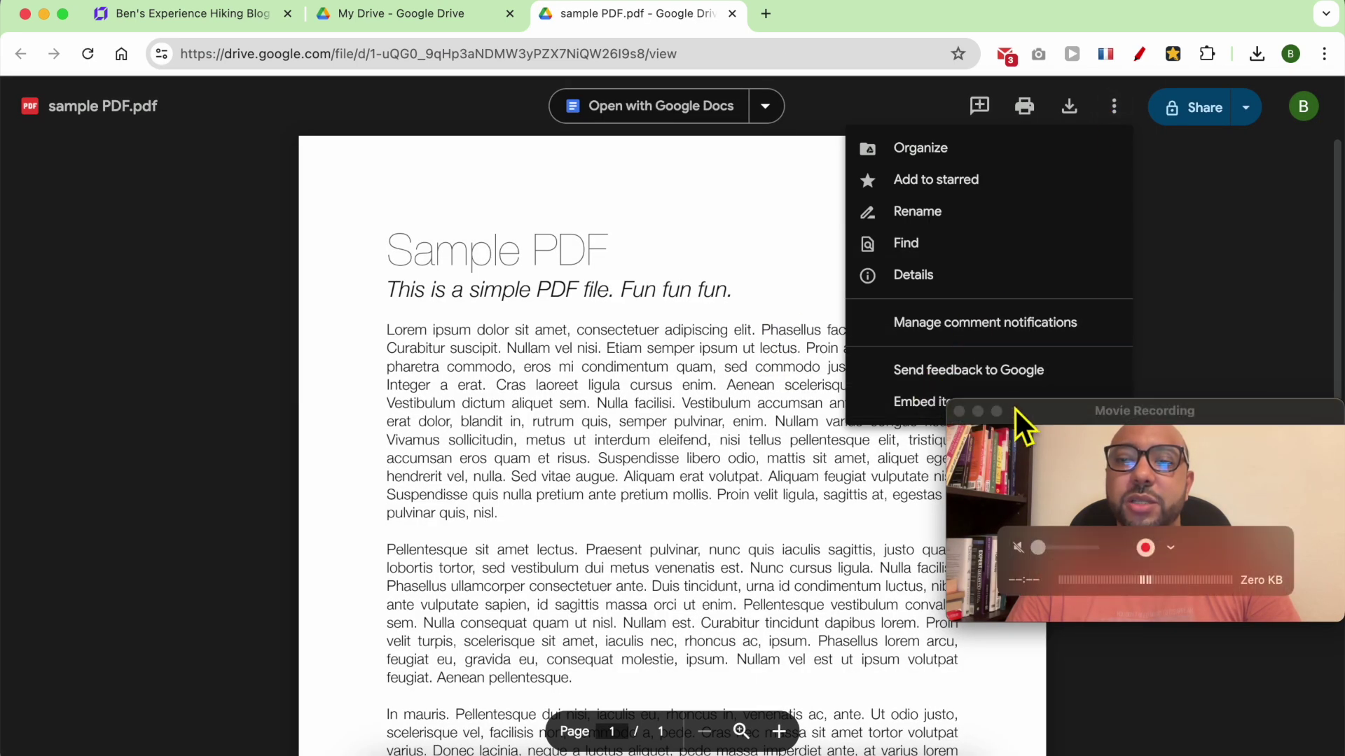
Step: Open the Embed item dialog for sample PDF.pdf
drag(1016, 410, 1016, 549)
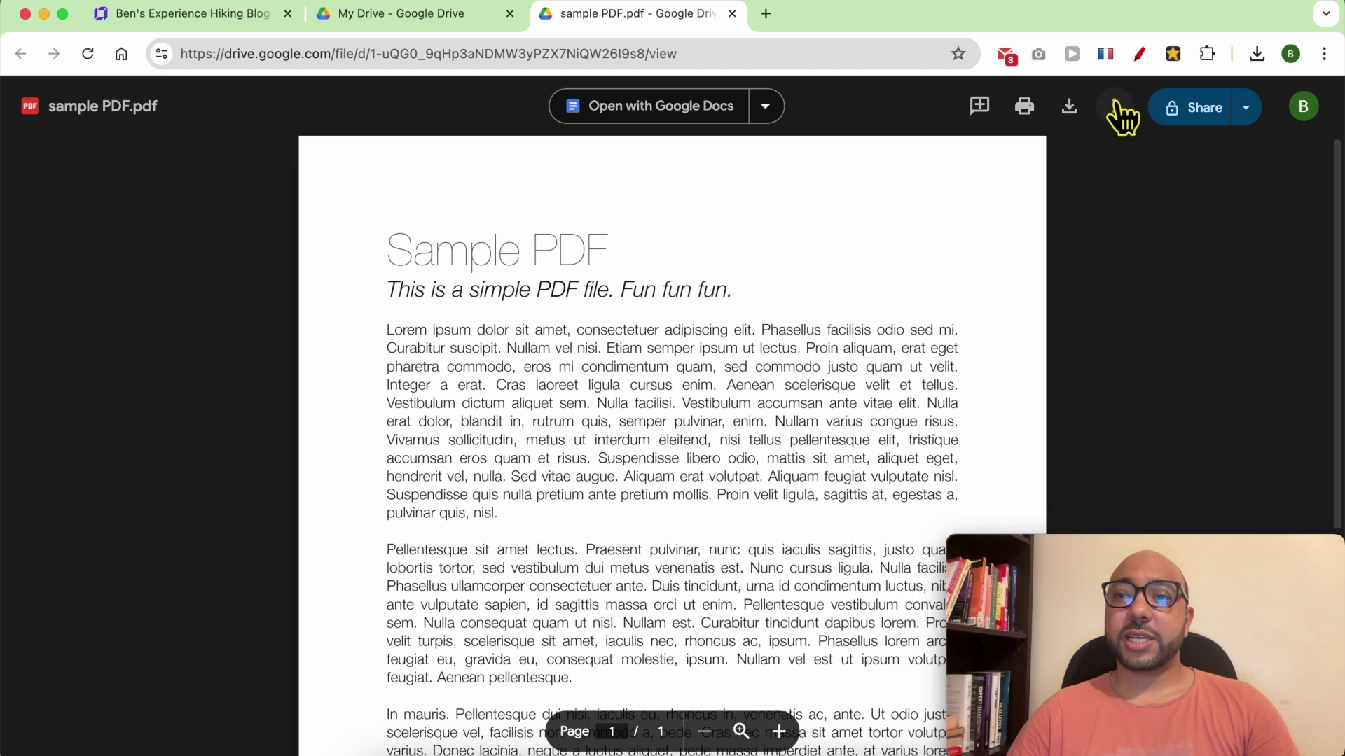
click(1113, 106)
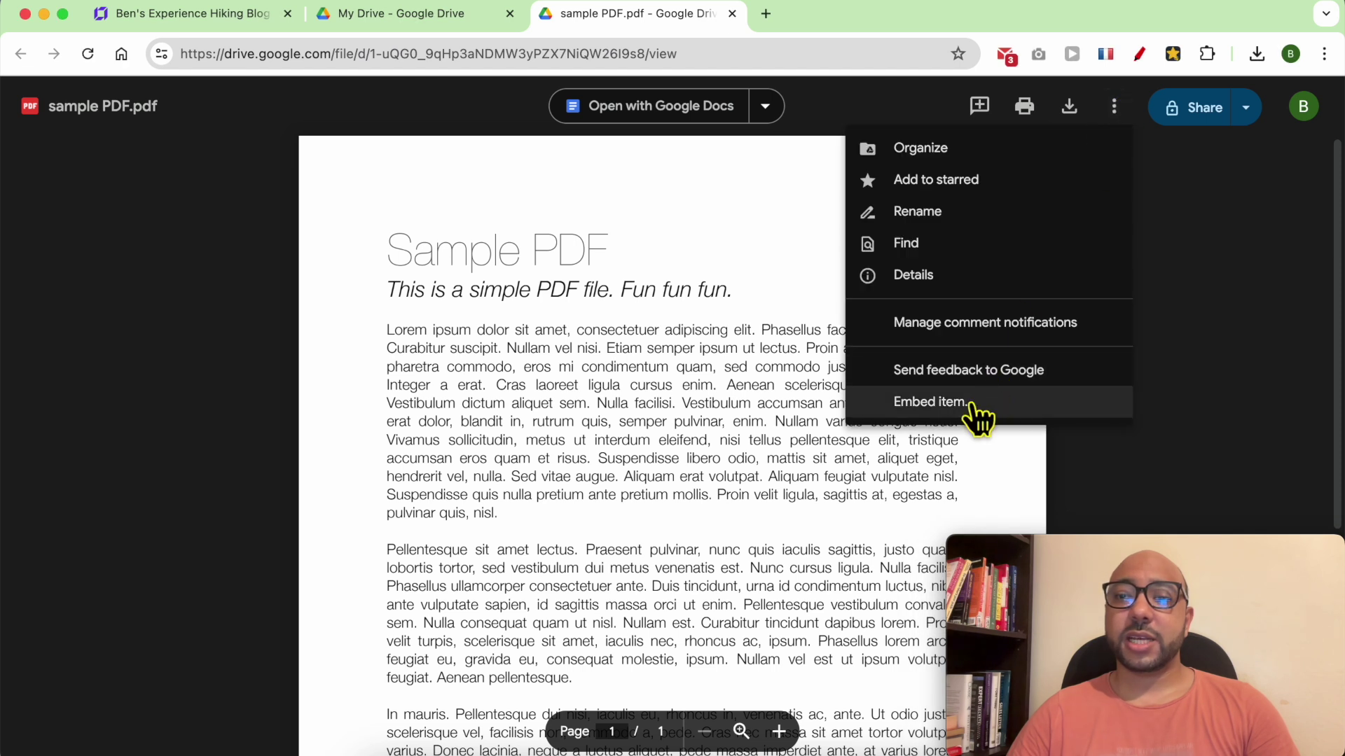
click(933, 401)
Step: Copy the PDF's iframe embed code and return to the hiking blog builder
click(542, 474)
right_click(545, 466)
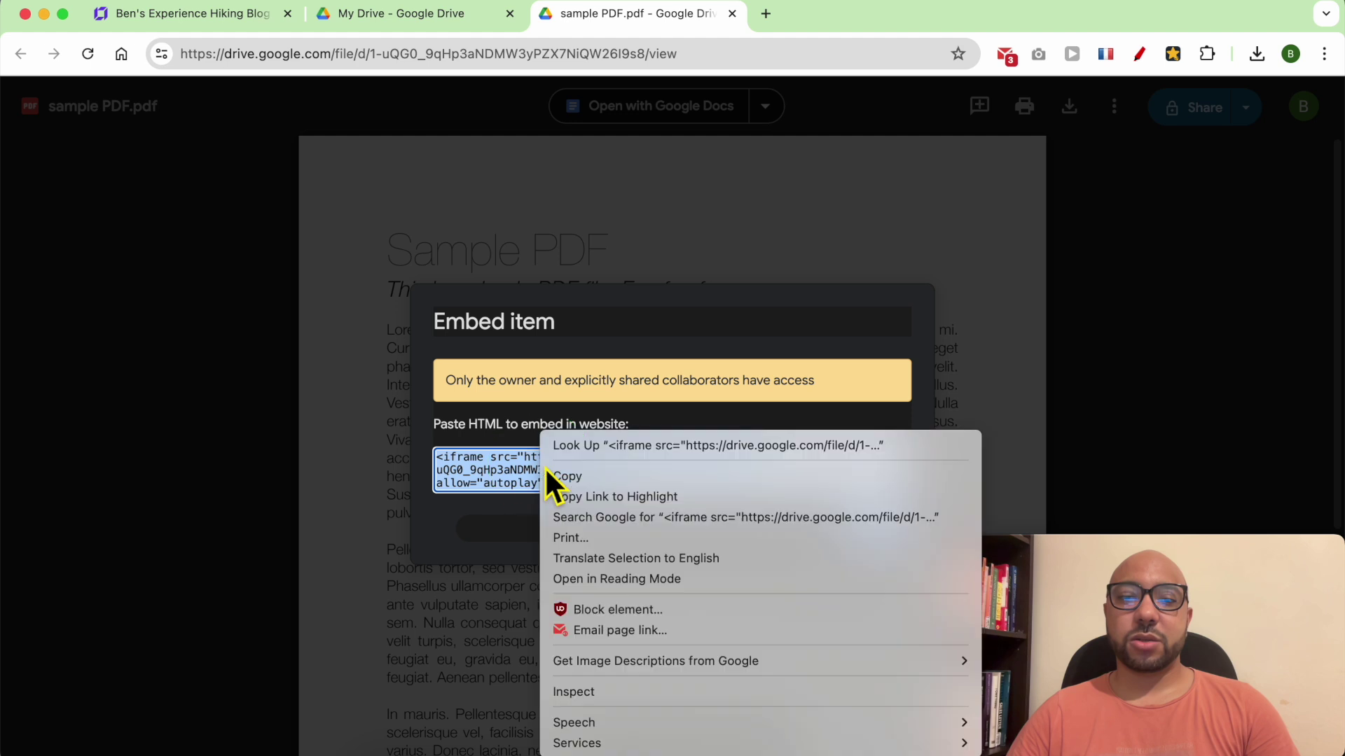
click(589, 476)
click(192, 12)
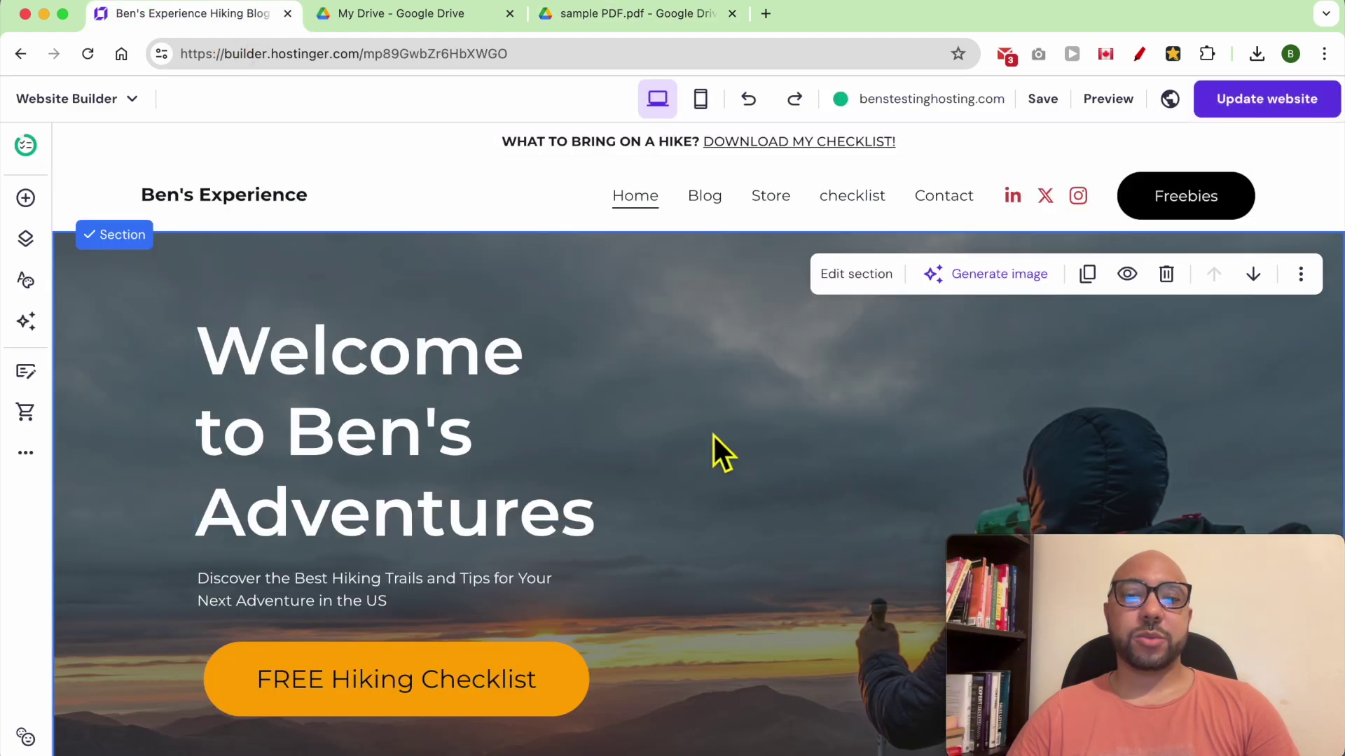
scroll(725, 436, down, 5)
Step: Add a blank section below the hero and place an Embed code element in it
click(699, 451)
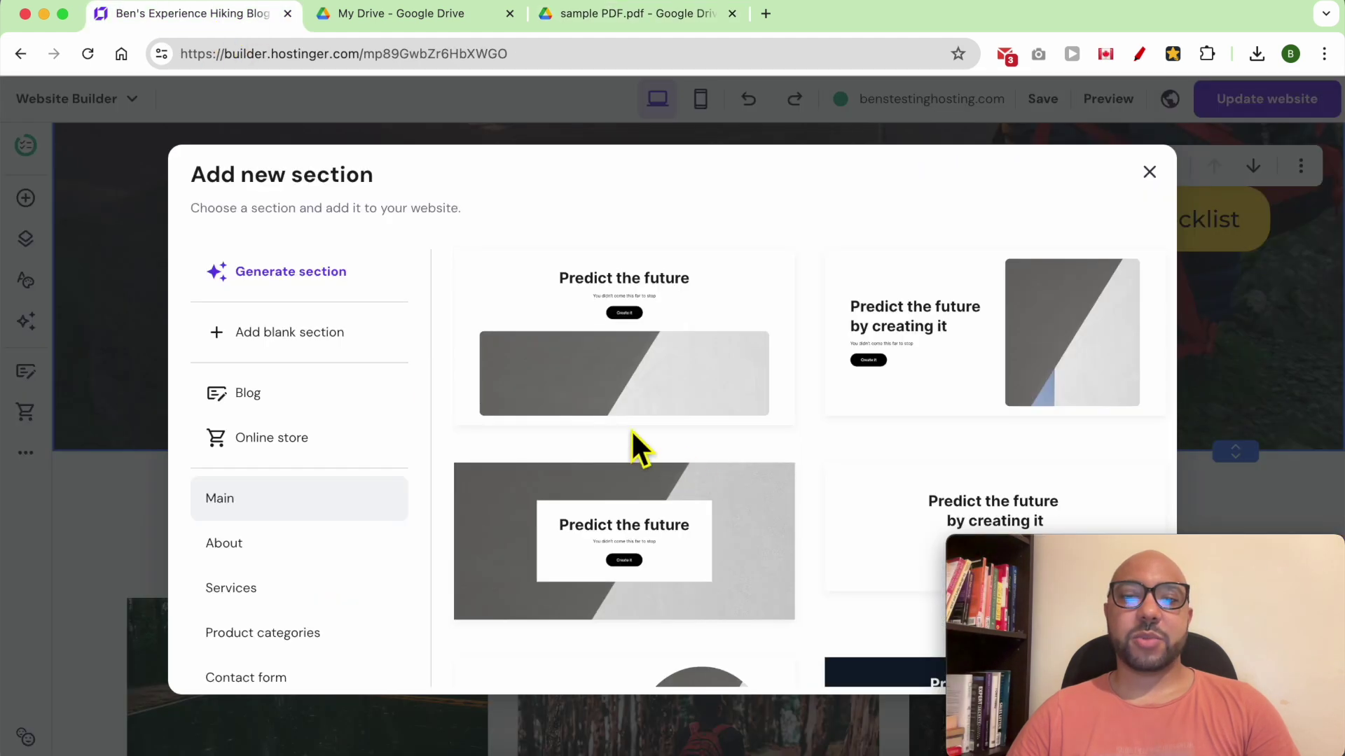
click(312, 330)
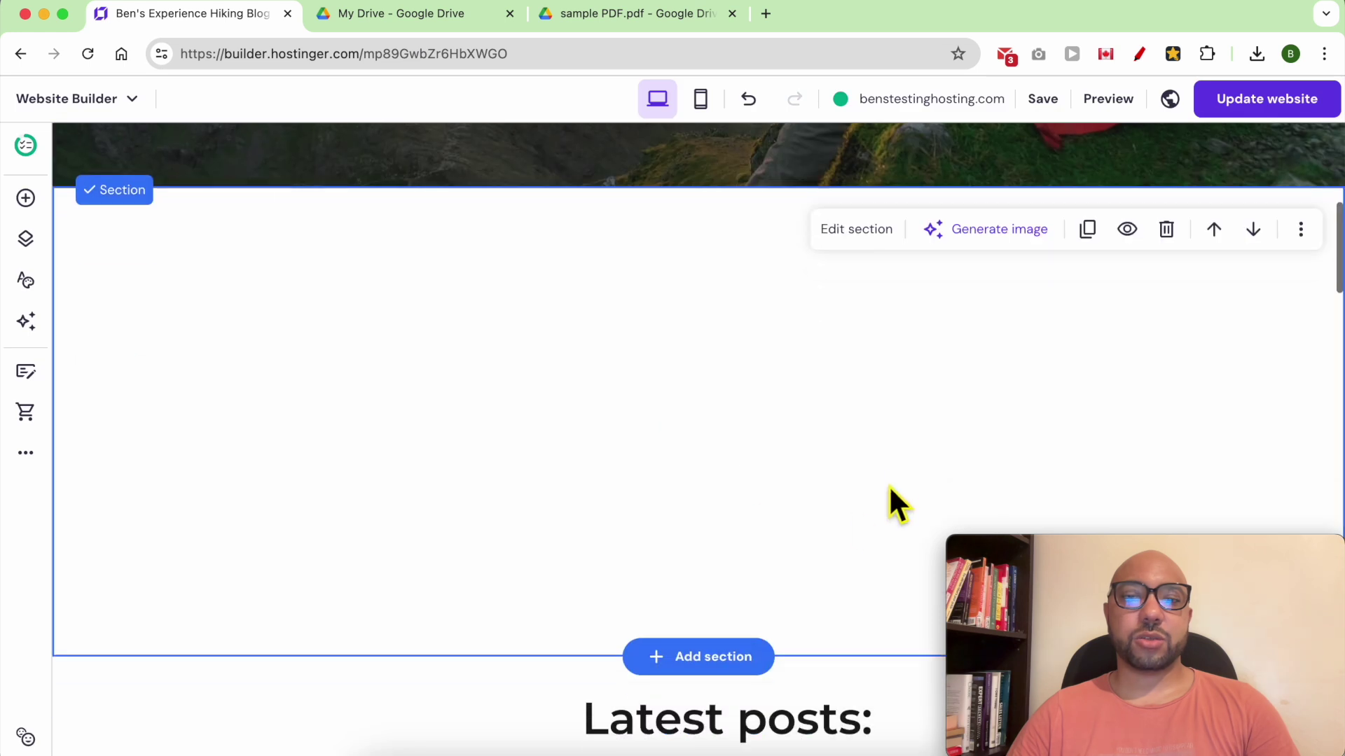
click(26, 200)
scroll(133, 683, down, 2)
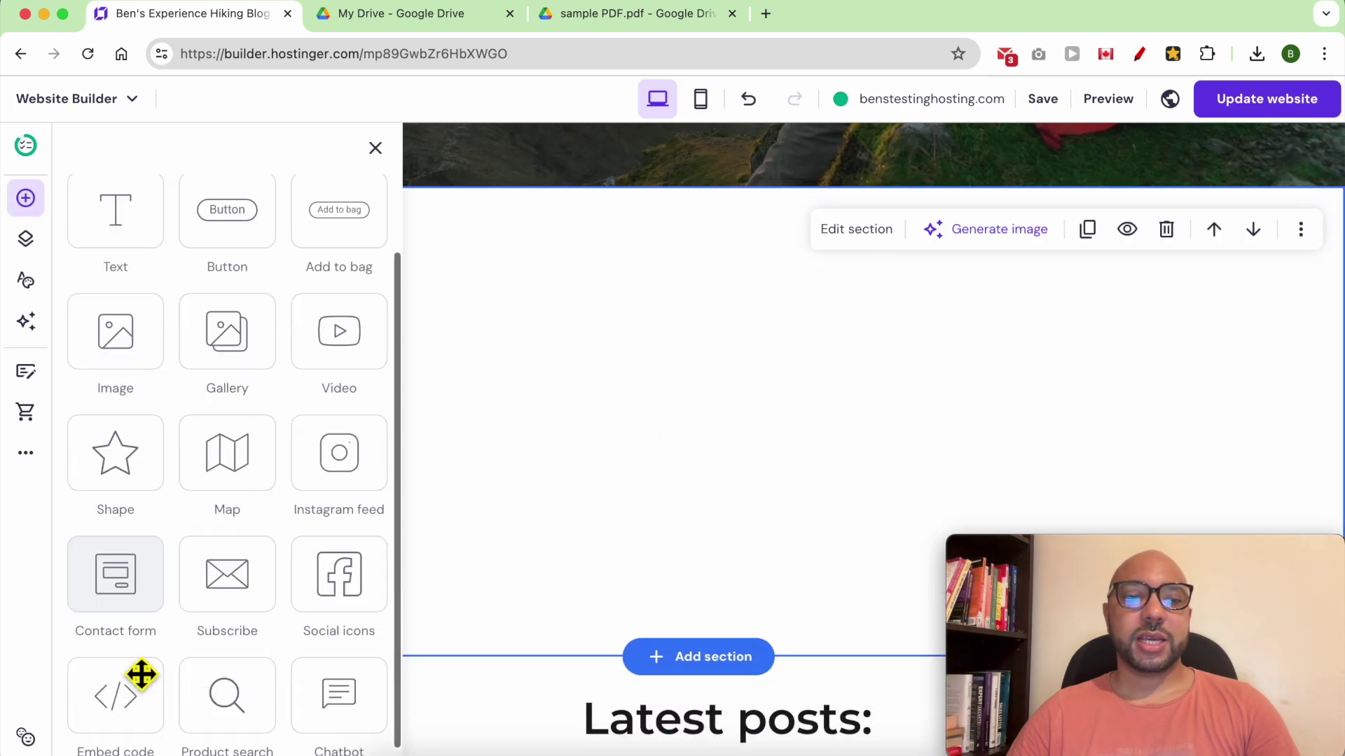
drag(128, 686, 615, 405)
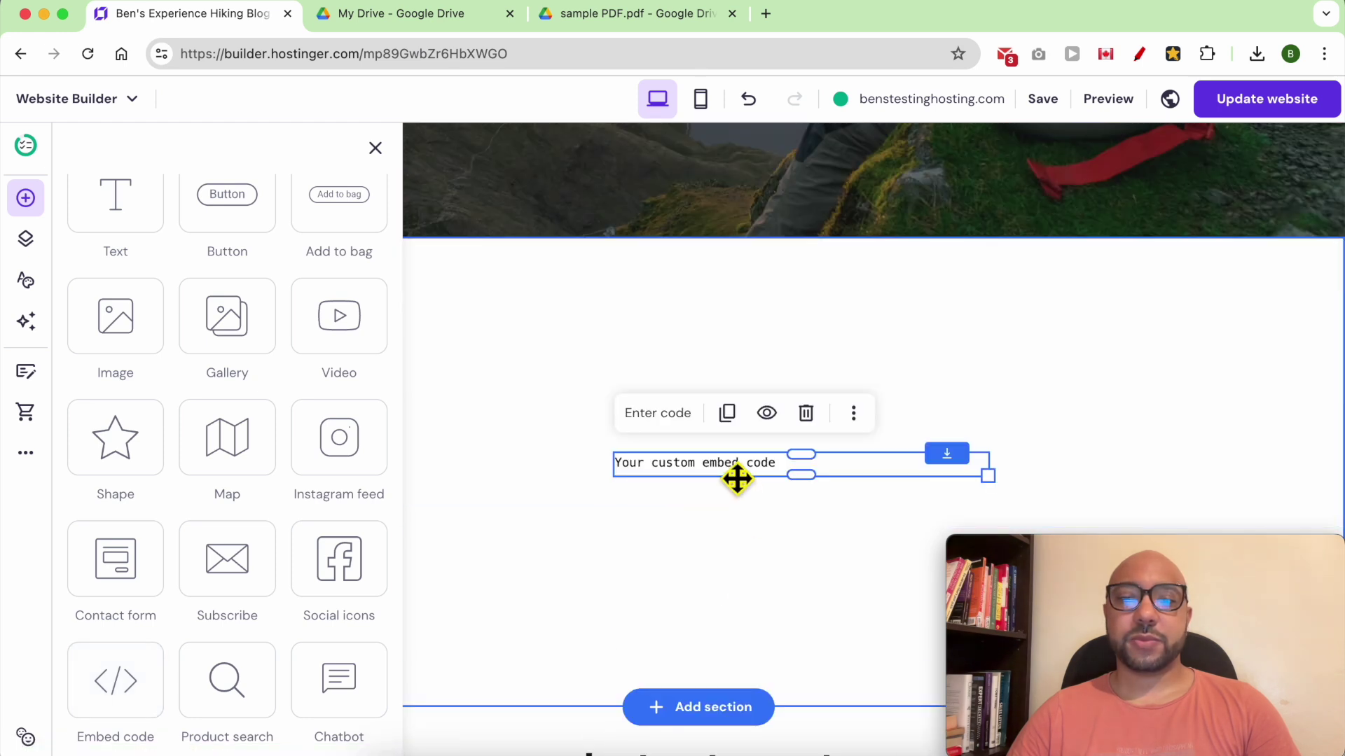
double_click(735, 470)
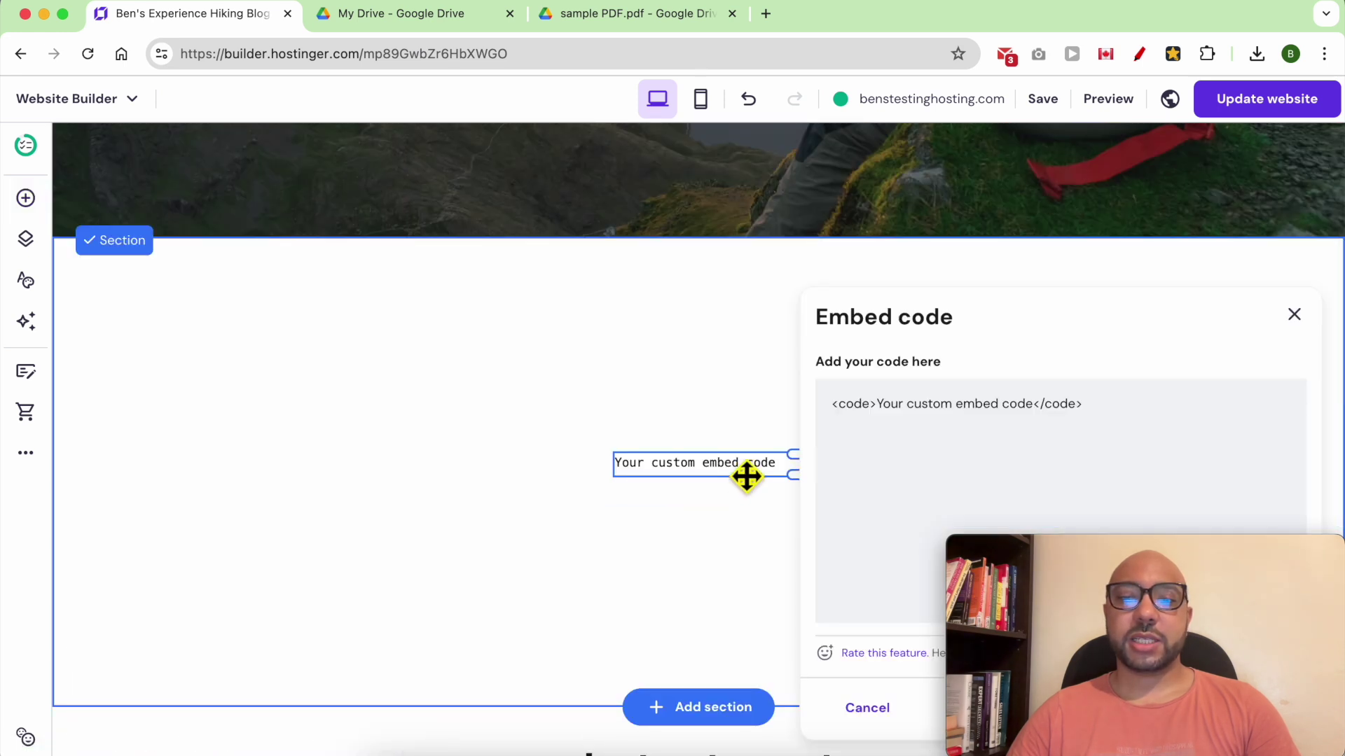
Step: Replace the placeholder code with the copied Google Drive iframe code and apply it
triple_click(918, 410)
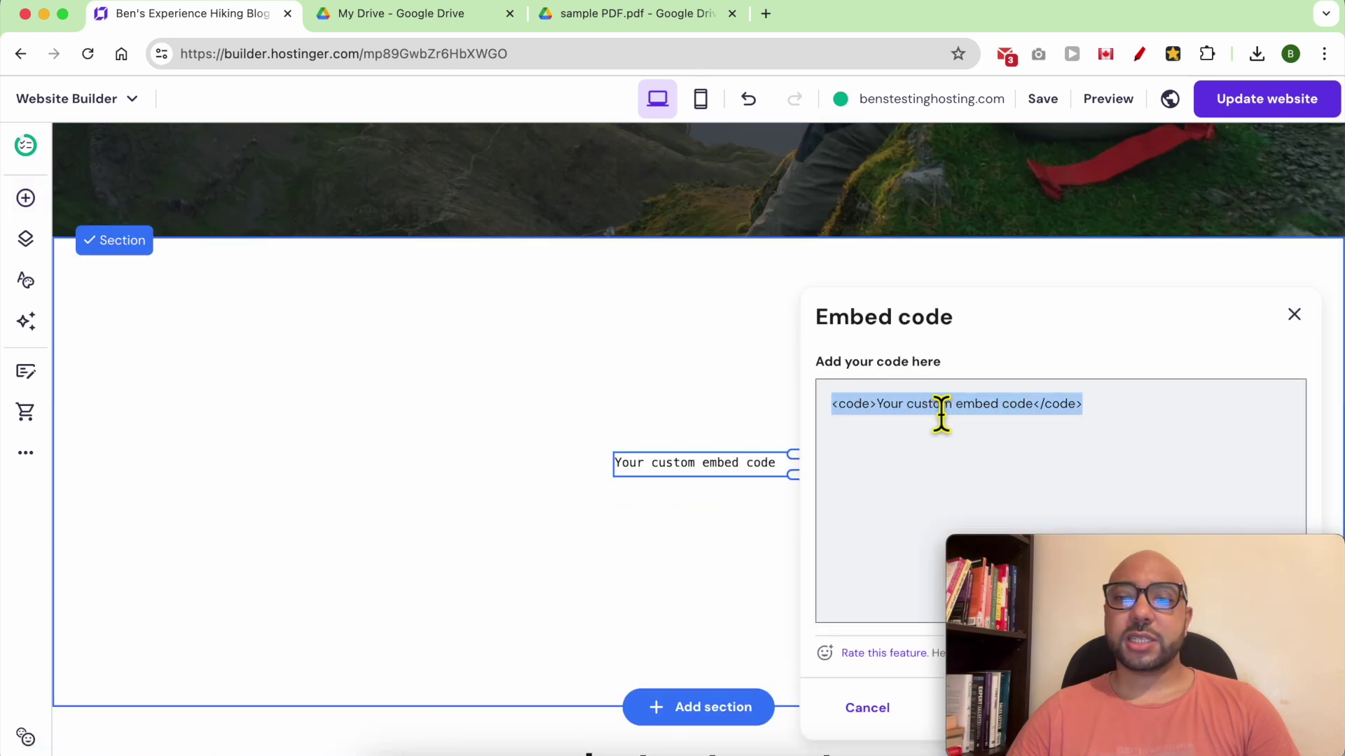
right_click(938, 404)
click(962, 376)
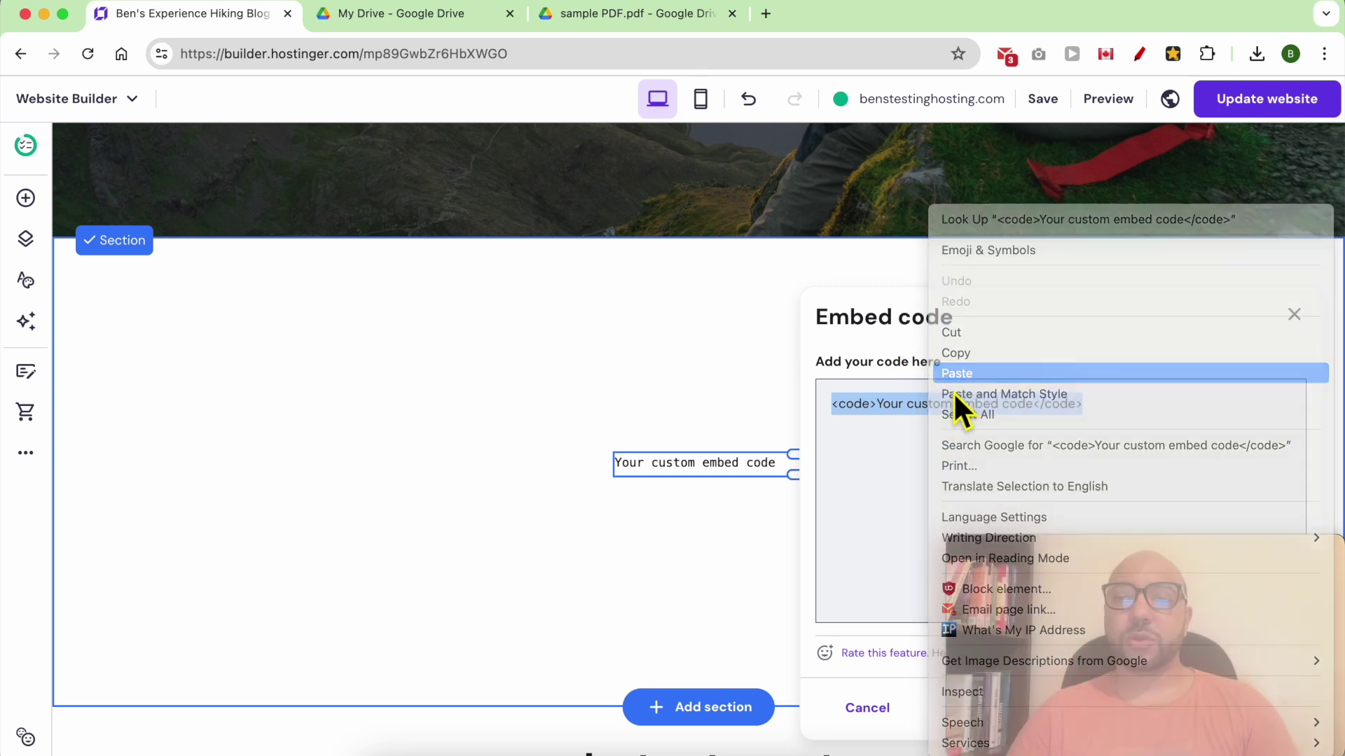
drag(1063, 560, 1059, 335)
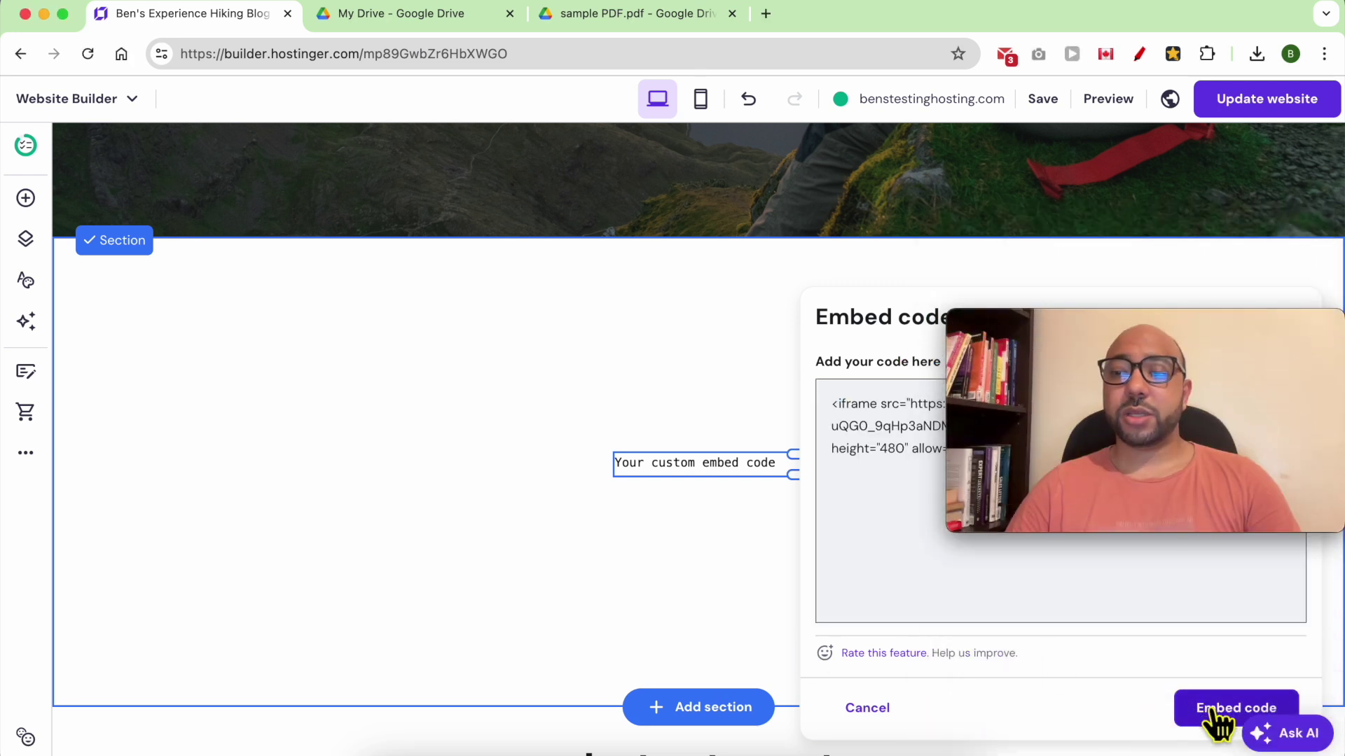
click(1236, 708)
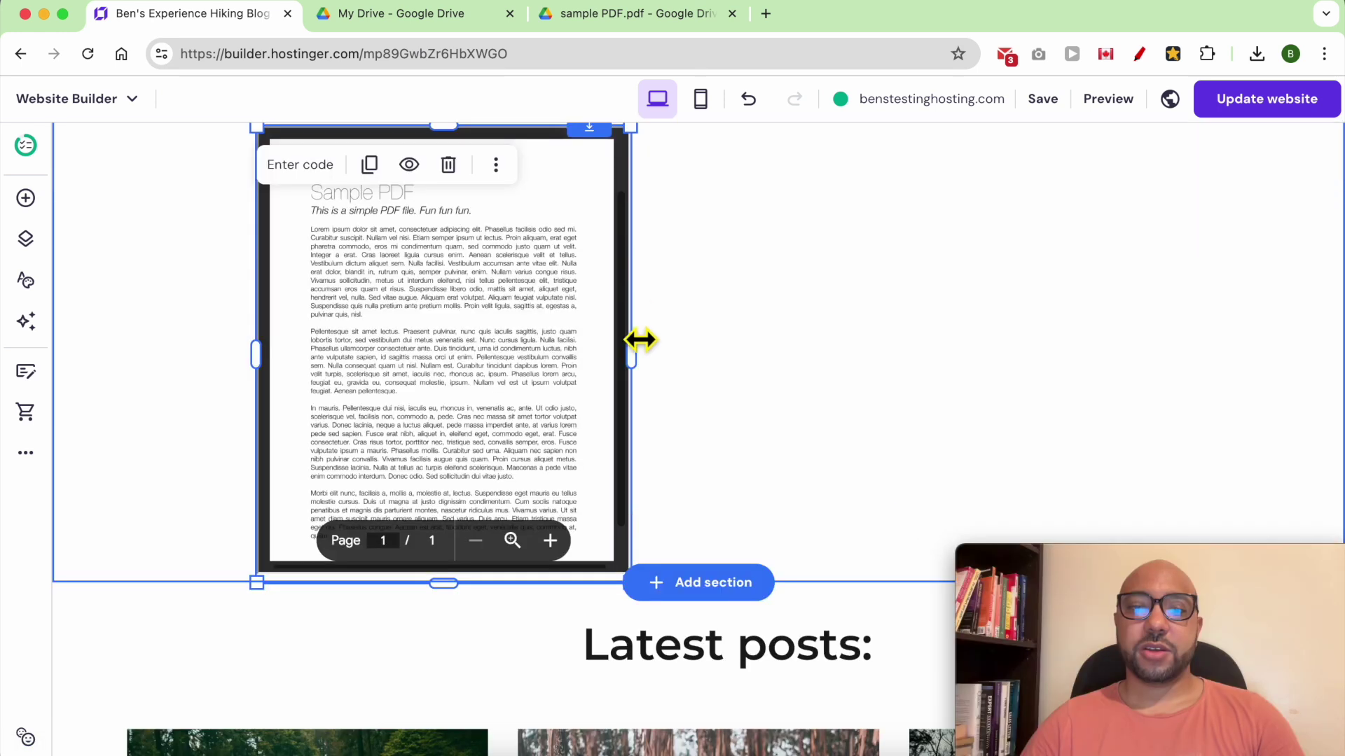
Step: Enlarge and centre the PDF viewer, and make its section taller
drag(634, 130, 945, 143)
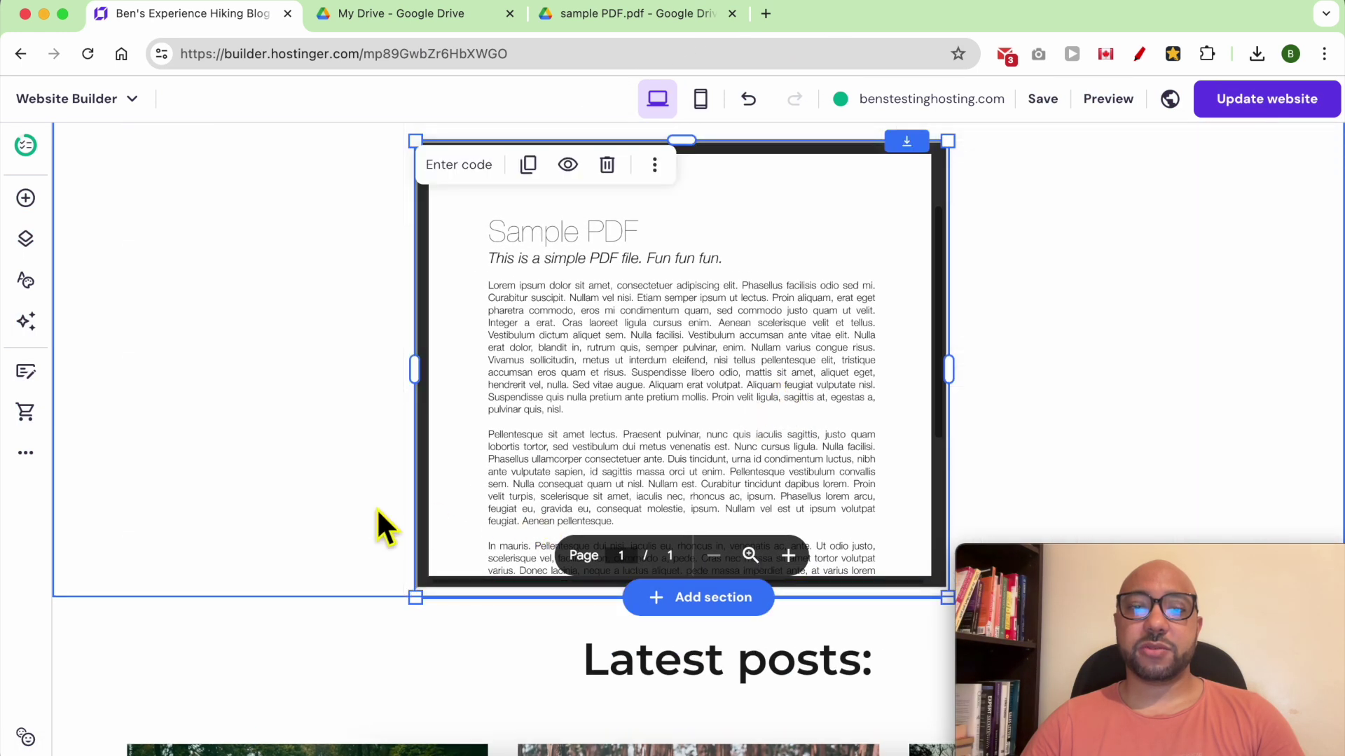
click(376, 508)
drag(1035, 442, 1053, 210)
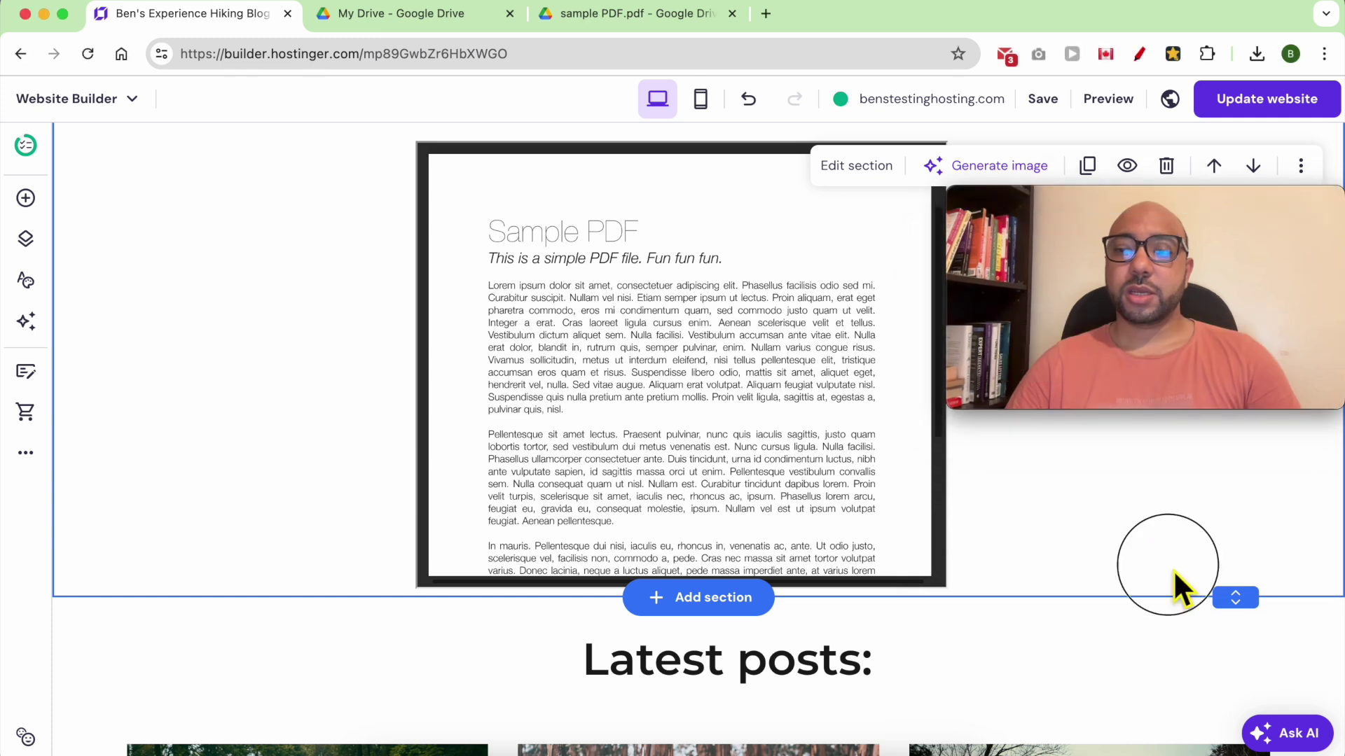
drag(1250, 598, 1256, 725)
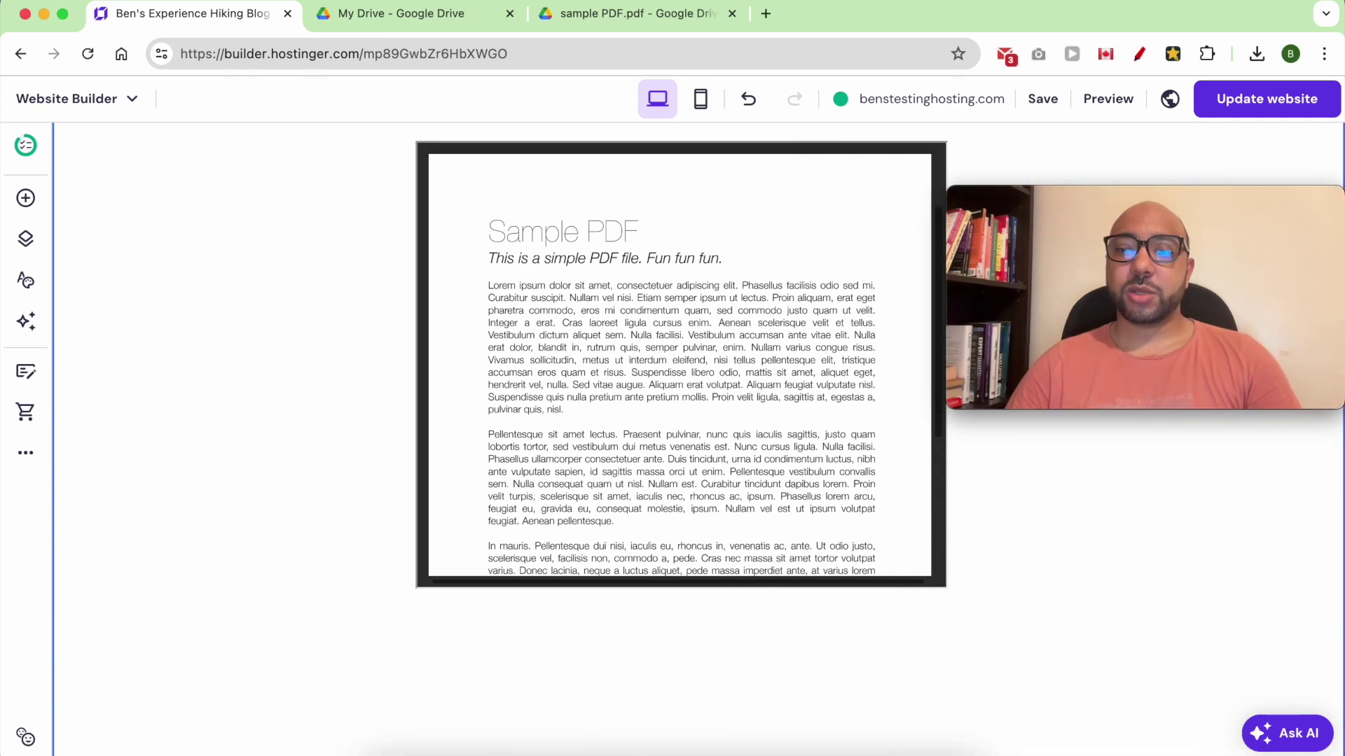
scroll(977, 520, down, 3)
click(840, 241)
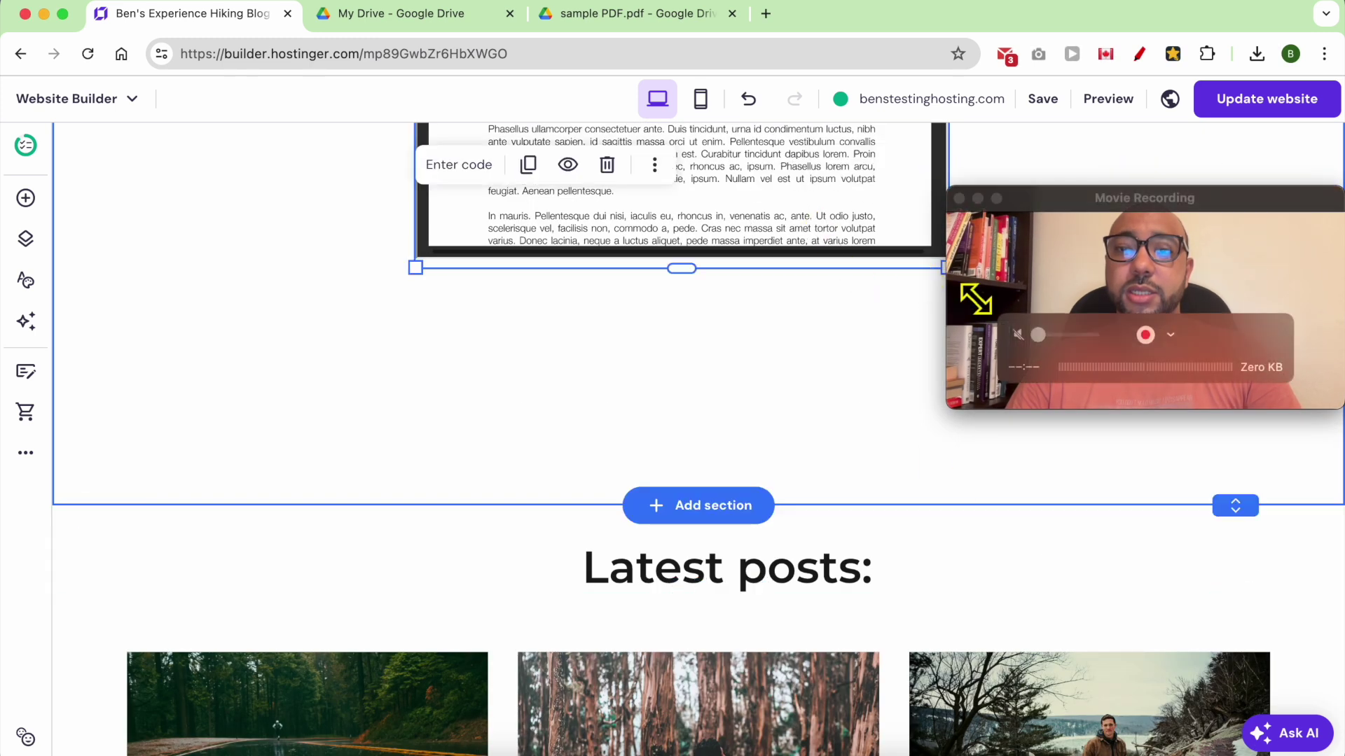
drag(971, 289, 1035, 425)
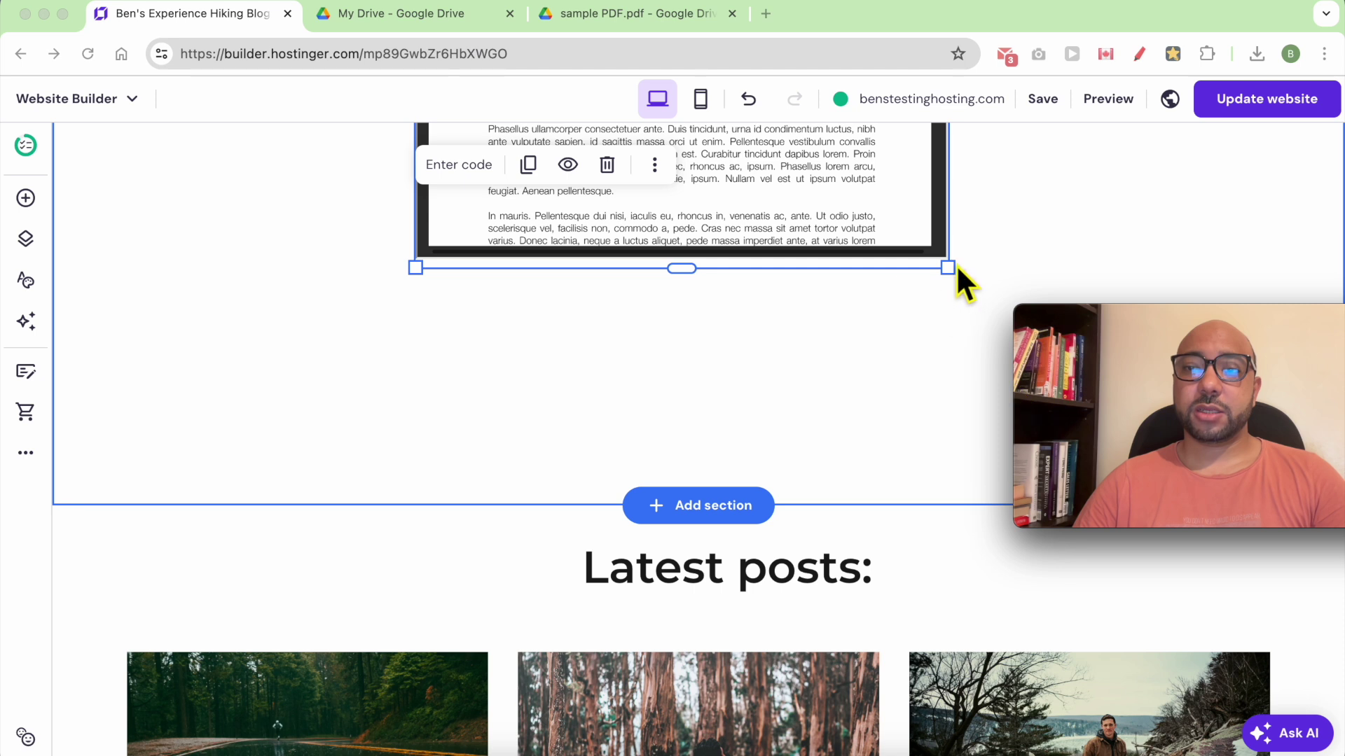
drag(948, 267, 1080, 491)
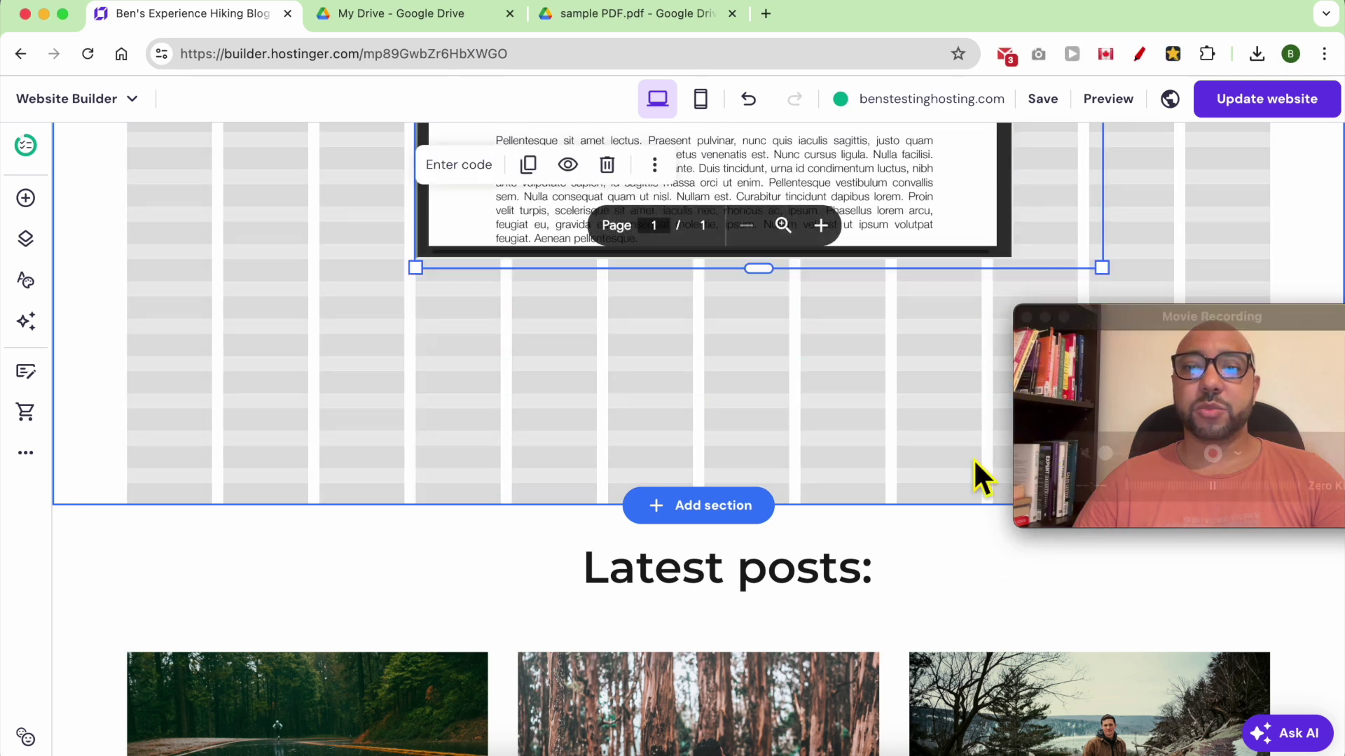
scroll(734, 401, up, 5)
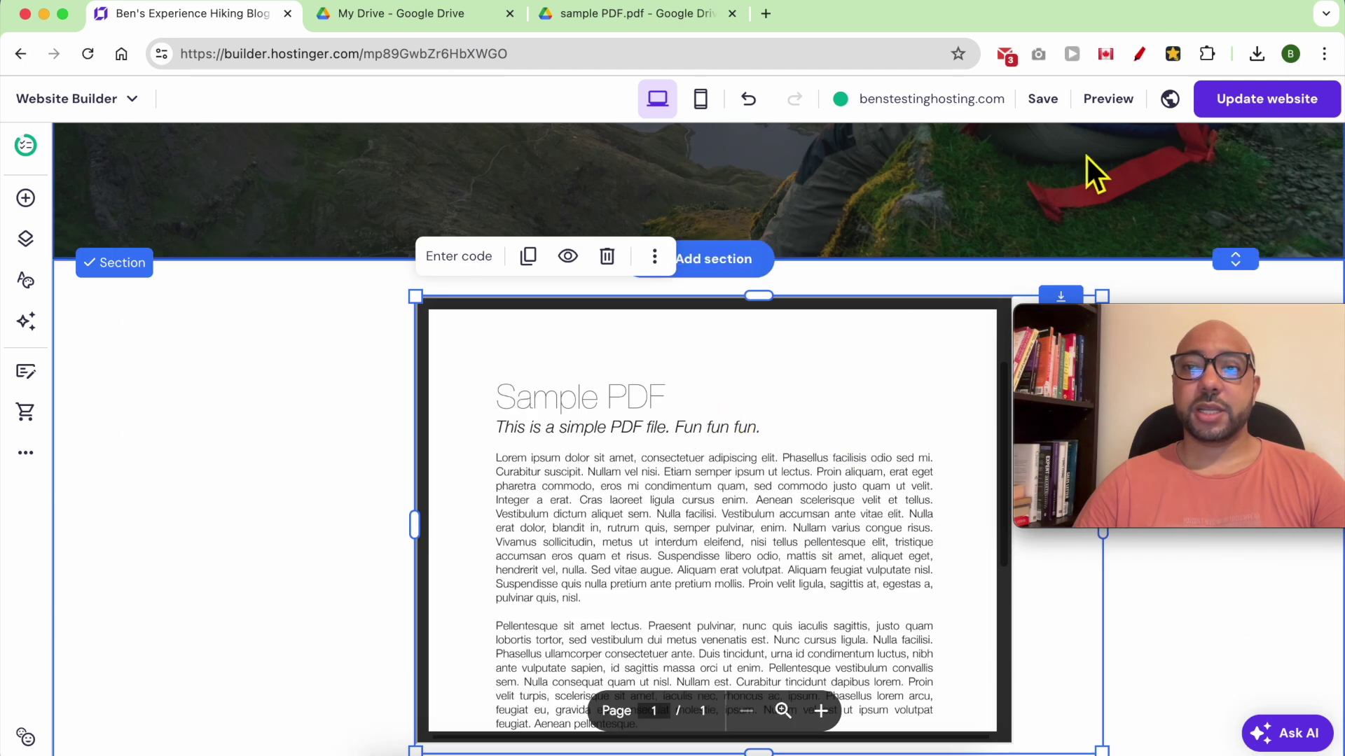
Step: Publish the changes with Update website and open the live site
click(1169, 98)
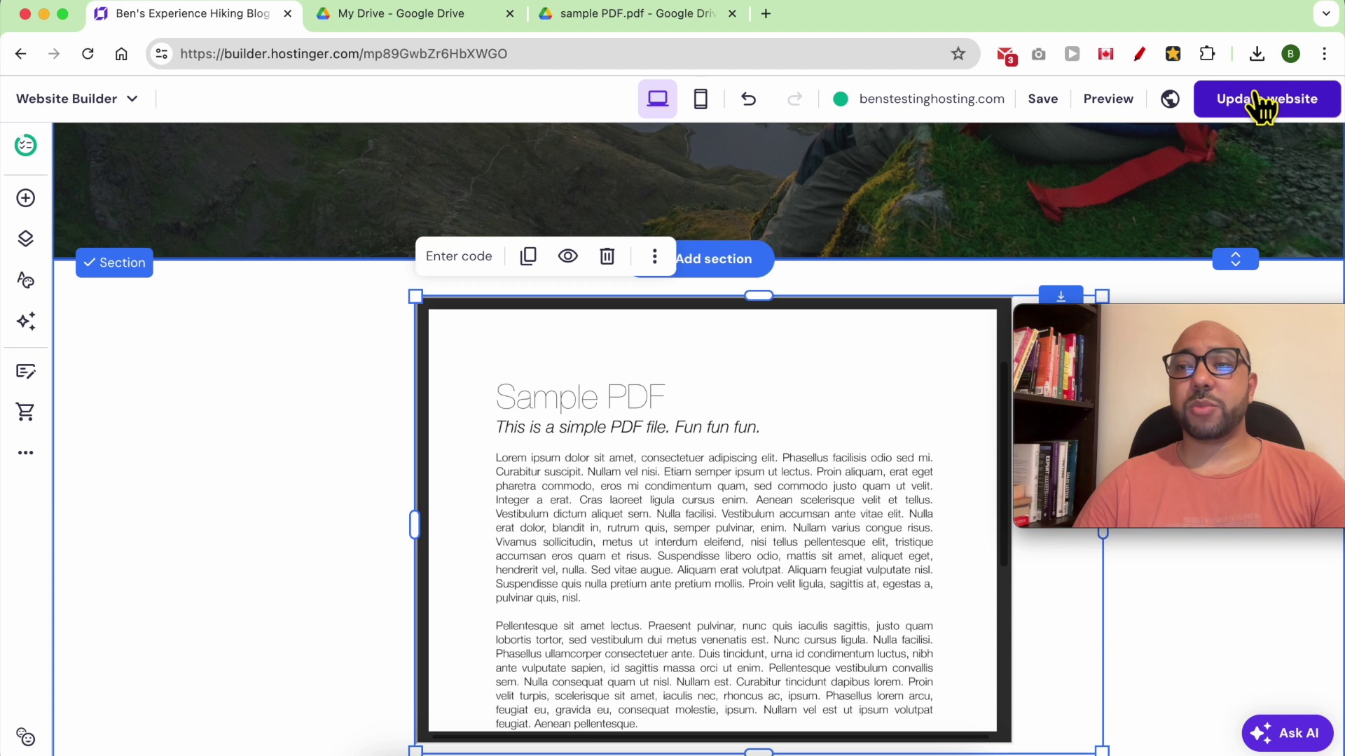
click(1264, 100)
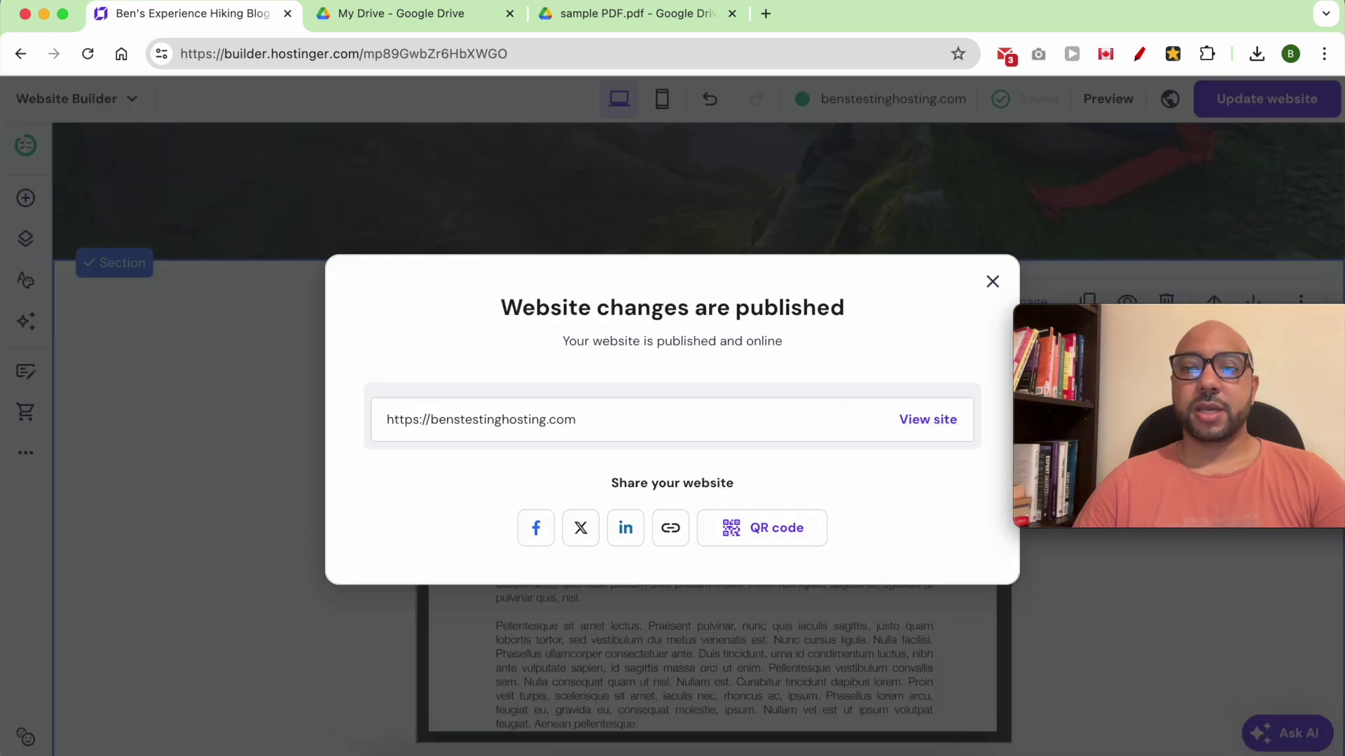
click(925, 419)
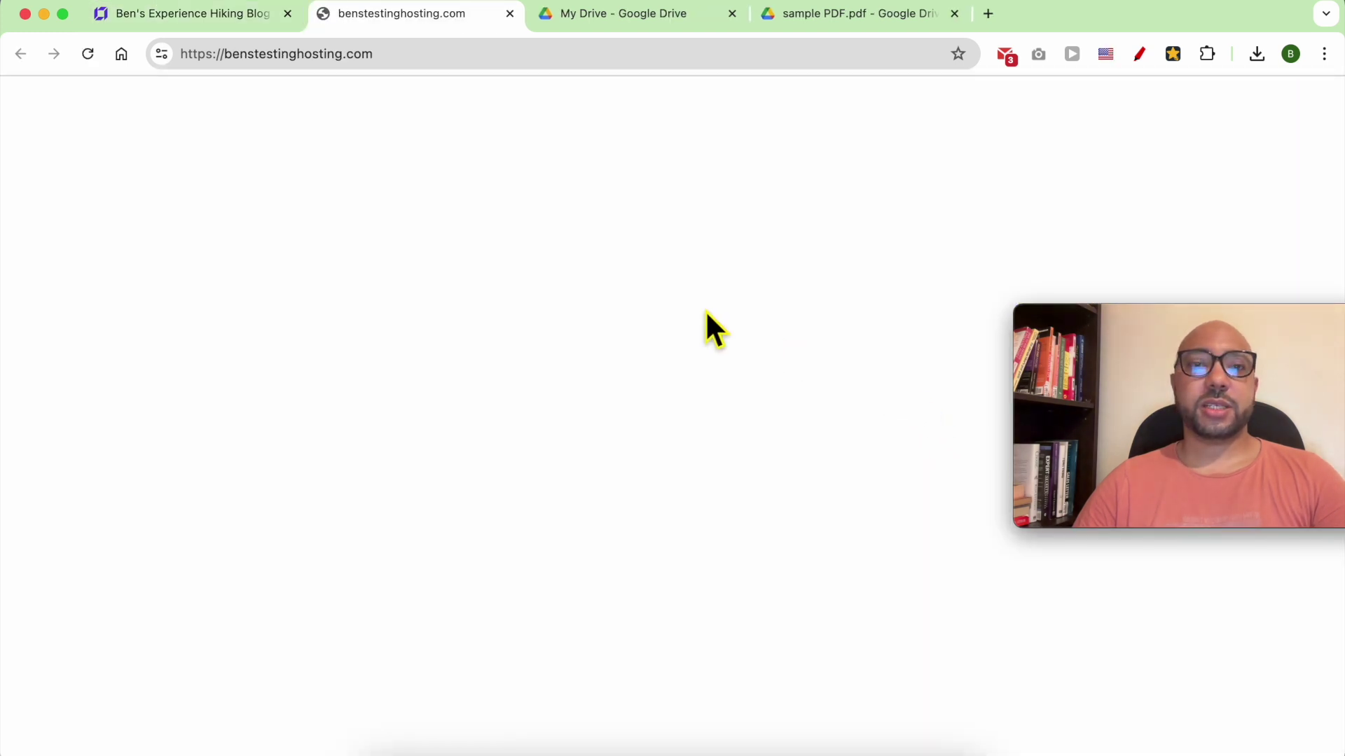
scroll(719, 374, down, 3)
scroll(724, 402, down, 5)
scroll(724, 401, down, 4)
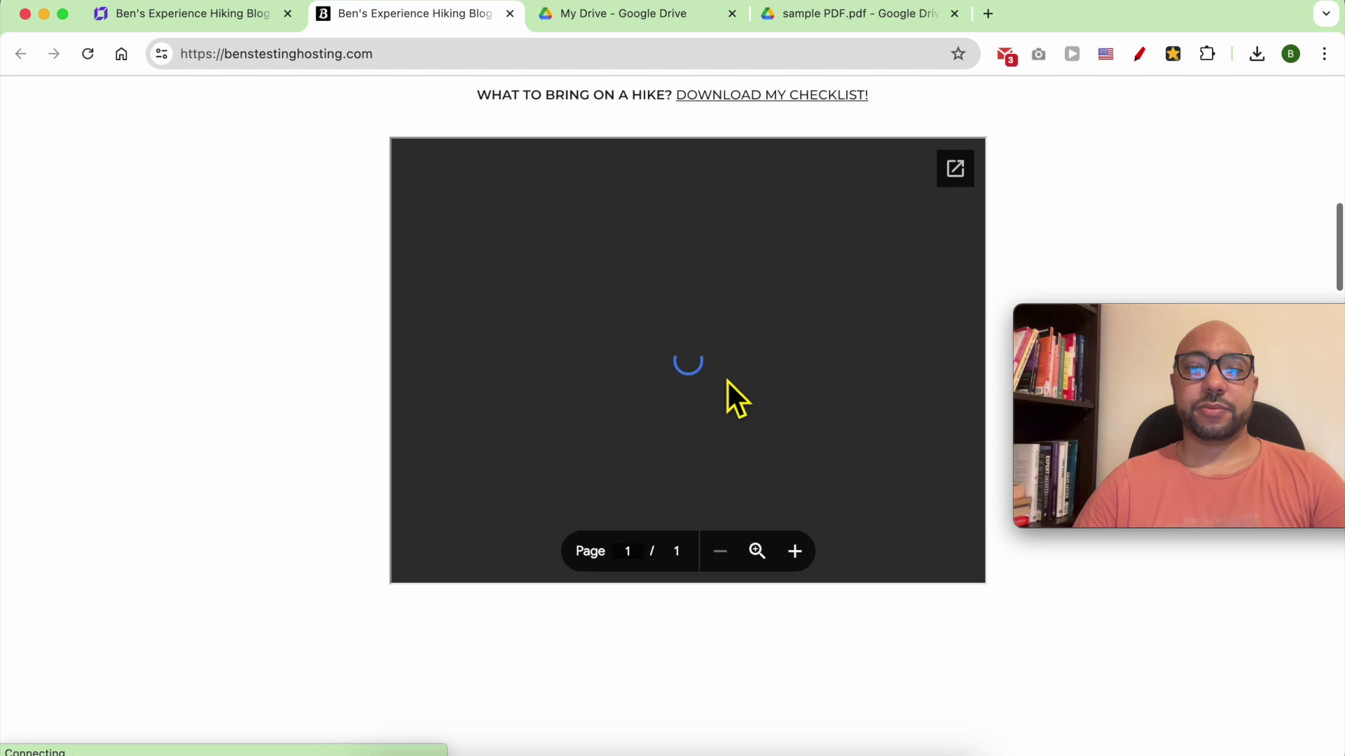
scroll(754, 478, down, 1)
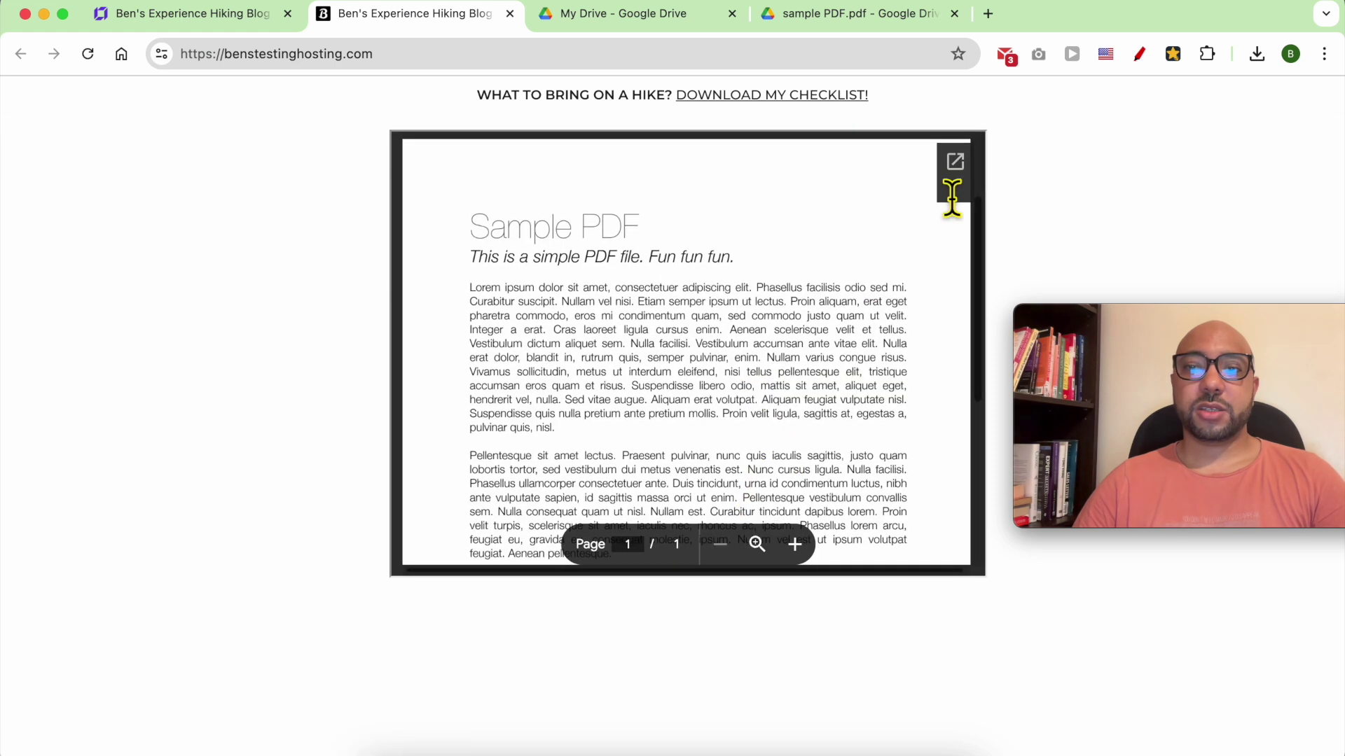
scroll(762, 389, down, 5)
scroll(759, 396, down, 3)
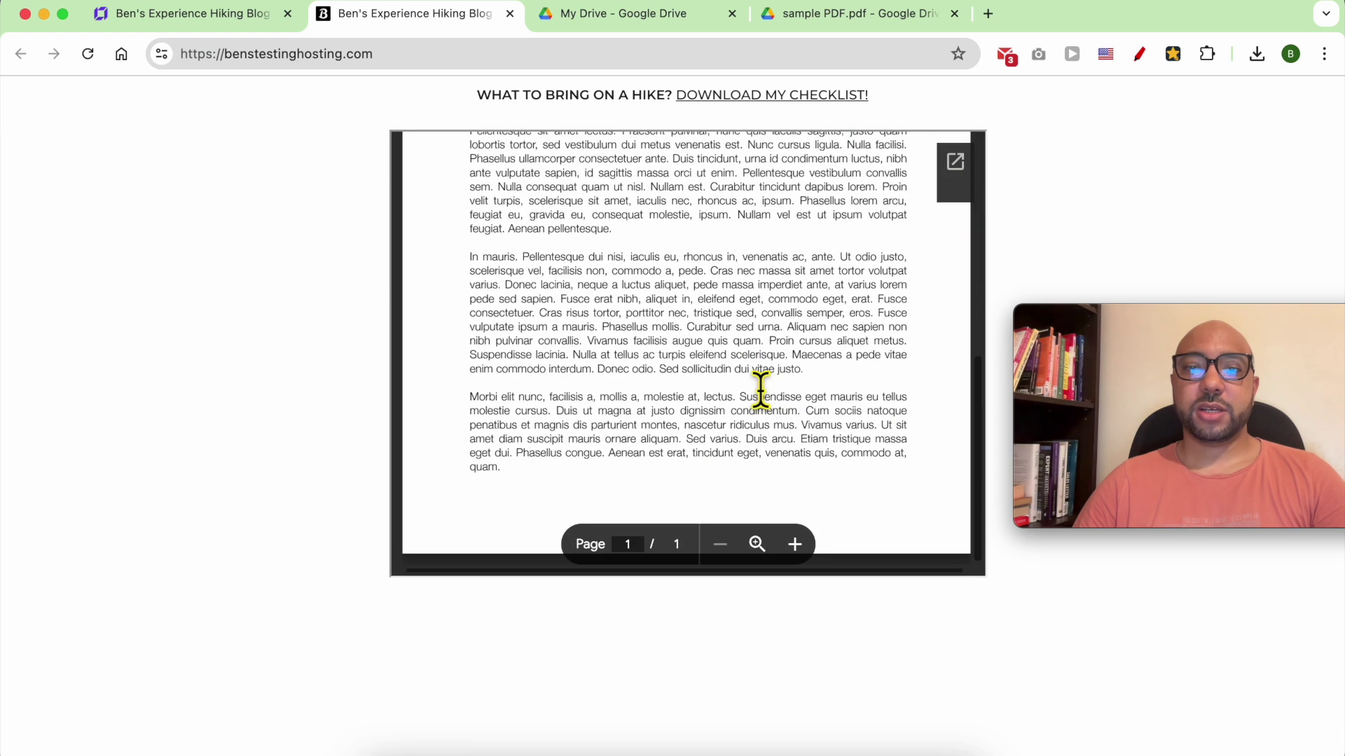
scroll(693, 387, up, 8)
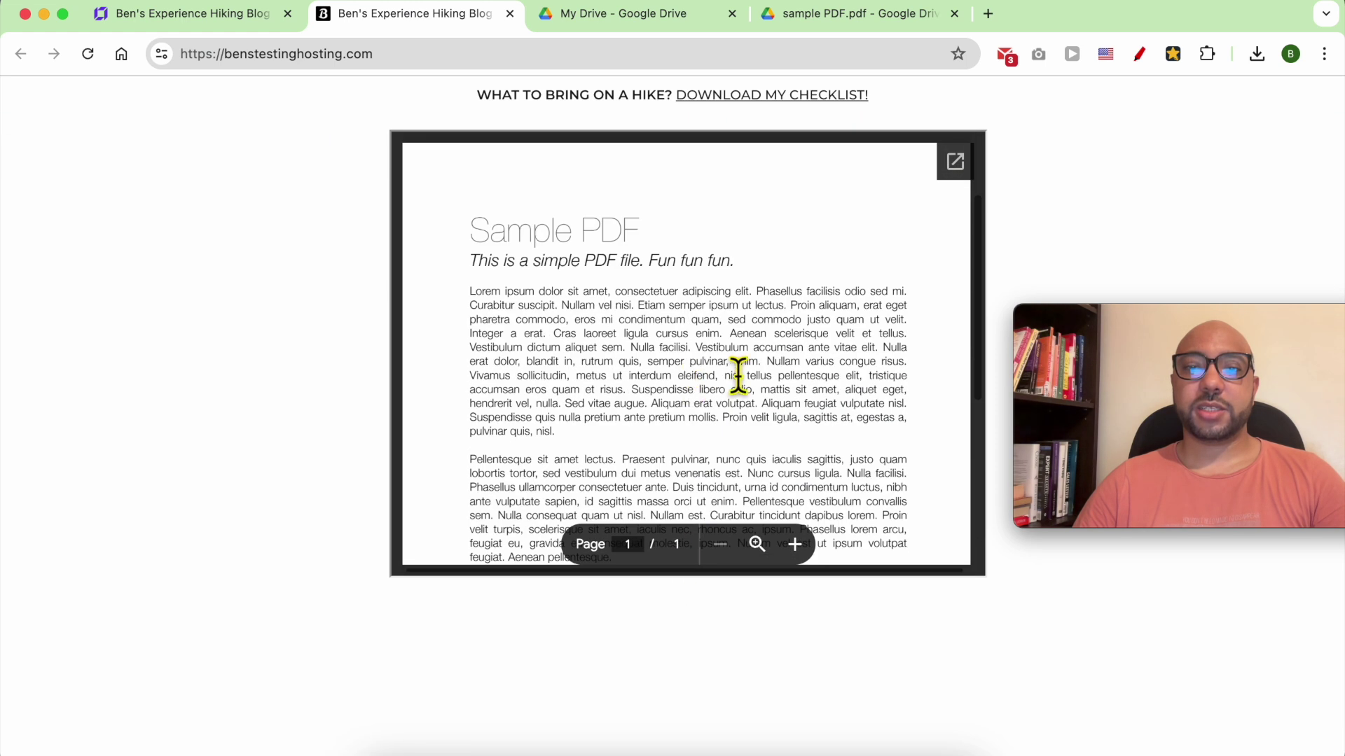